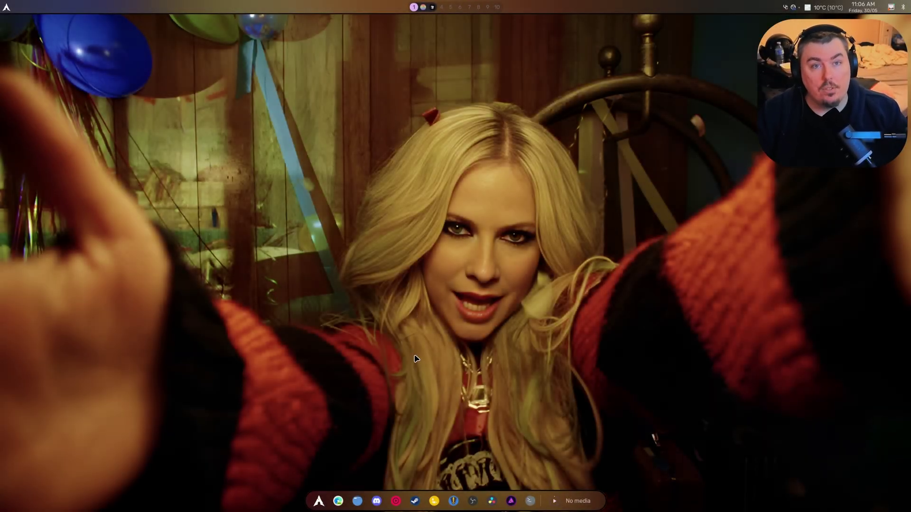
Move the .AffinityLinux folder into Documents and trash .AffinityLinux_temp from Home.
{"action": "left_click", "coordinate": [359, 500]}
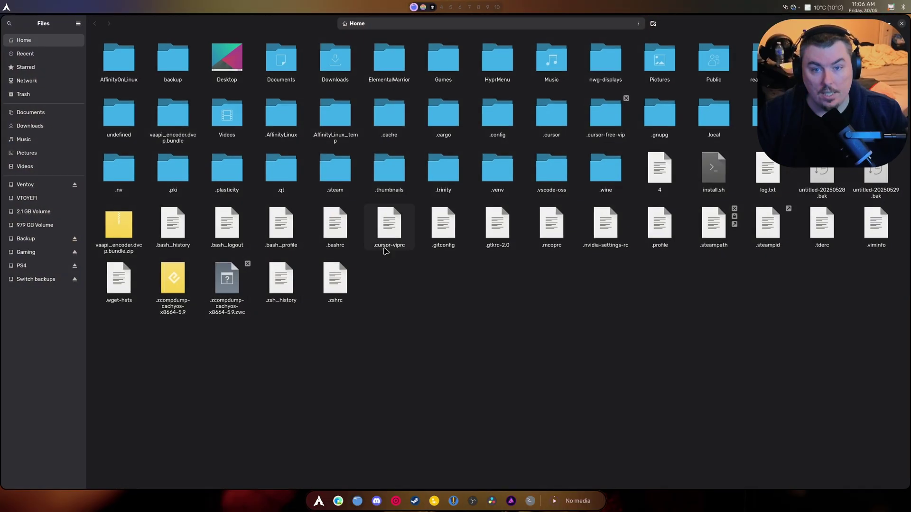
{"action": "left_click", "coordinate": [901, 24]}
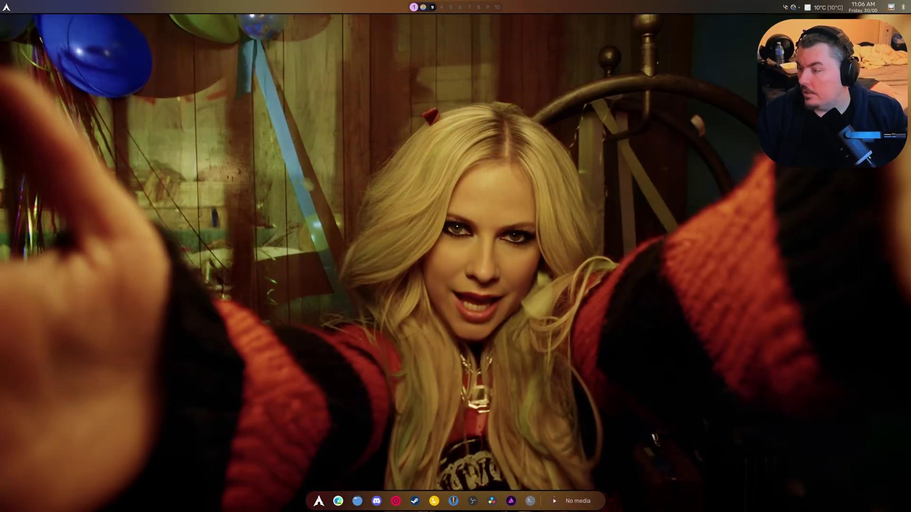
{"action": "left_click", "coordinate": [356, 502]}
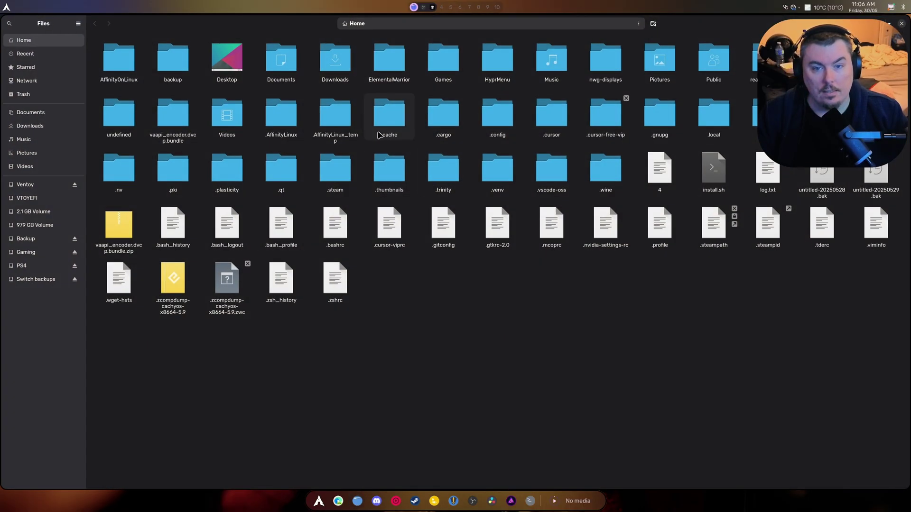
{"action": "left_click_drag", "start_coordinate": [277, 130], "coordinate": [30, 113]}
{"action": "right_click", "coordinate": [284, 127]}
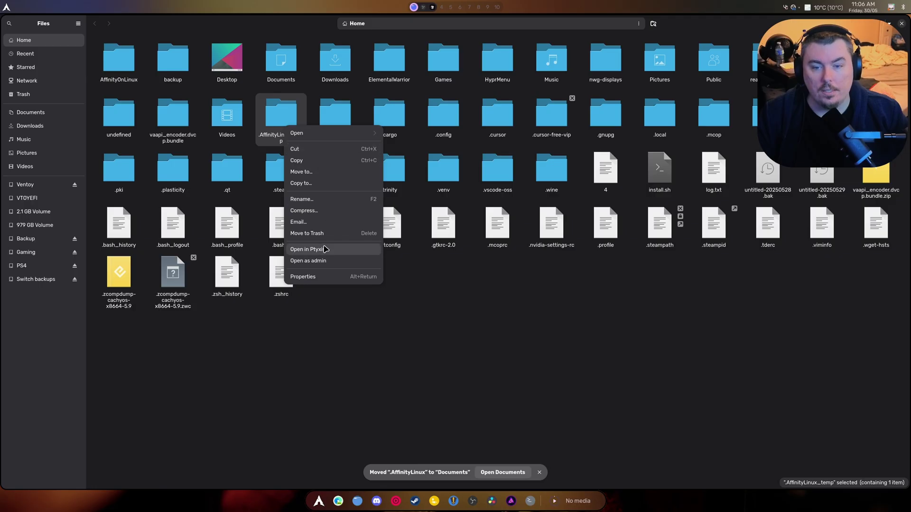
{"action": "left_click", "coordinate": [307, 235]}
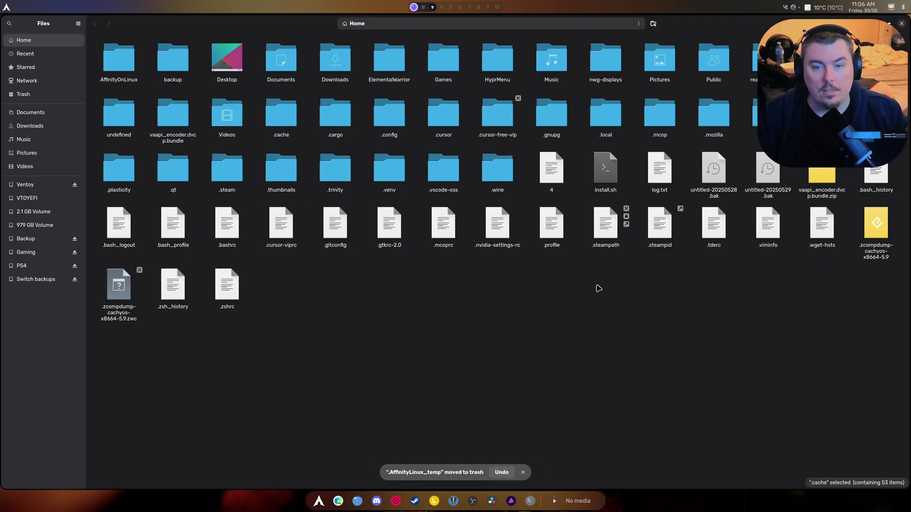
{"action": "left_click", "coordinate": [902, 24]}
Move both Affinity .desktop launchers from .local/share/applications into Documents, replacing the older copy.
{"action": "left_click", "coordinate": [357, 501]}
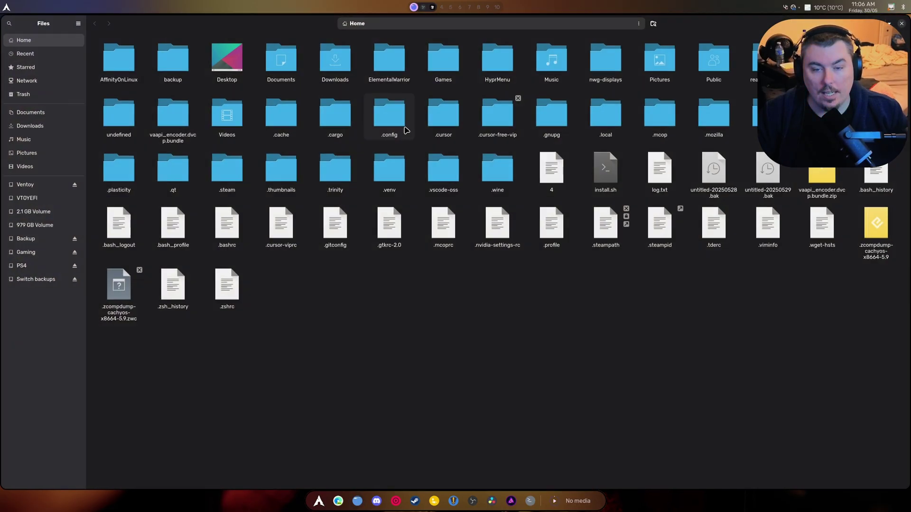
{"action": "double_click", "coordinate": [593, 129]}
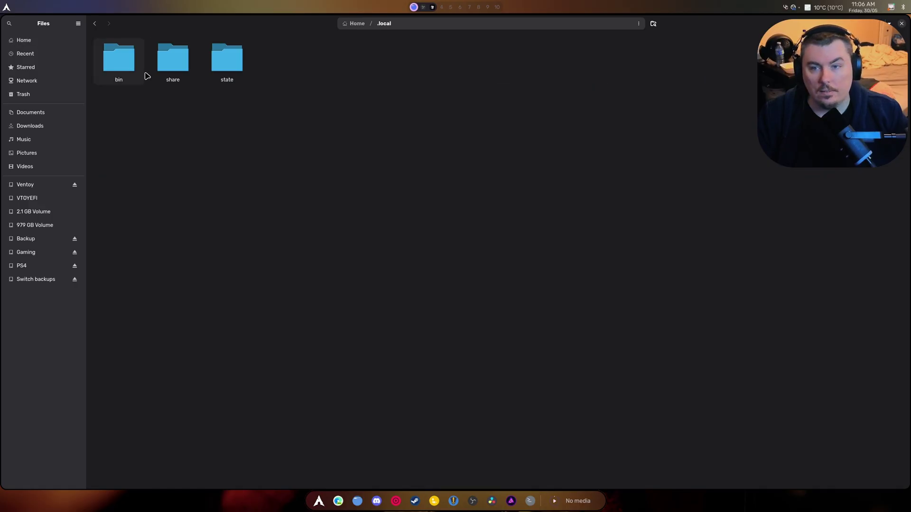
{"action": "double_click", "coordinate": [174, 63]}
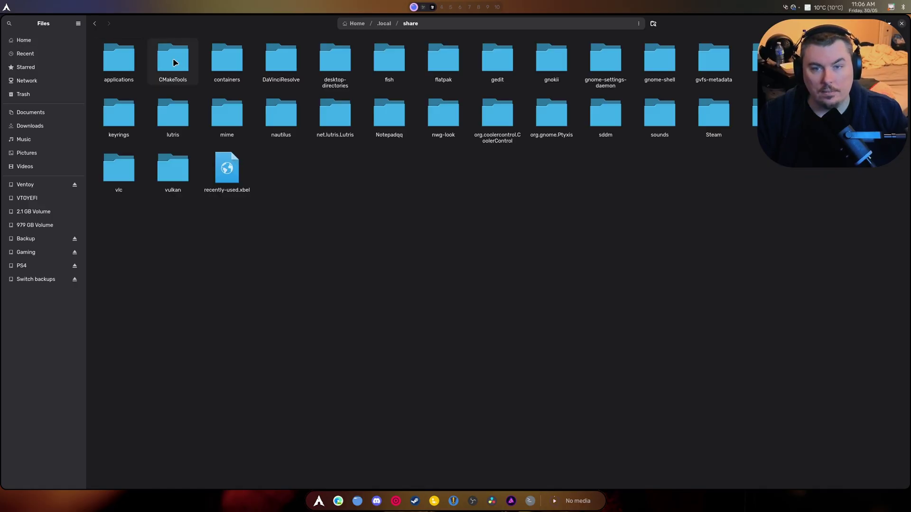
{"action": "double_click", "coordinate": [121, 61]}
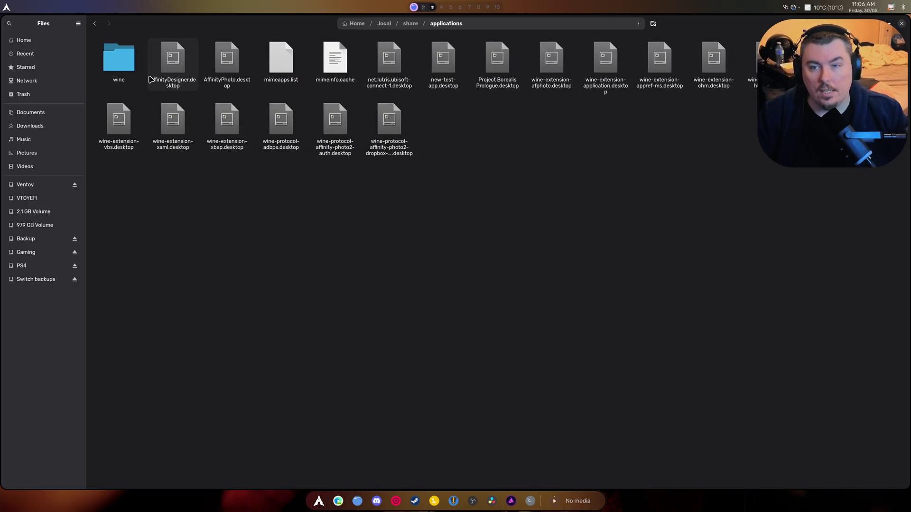
{"action": "left_click_drag", "start_coordinate": [149, 90], "coordinate": [47, 113]}
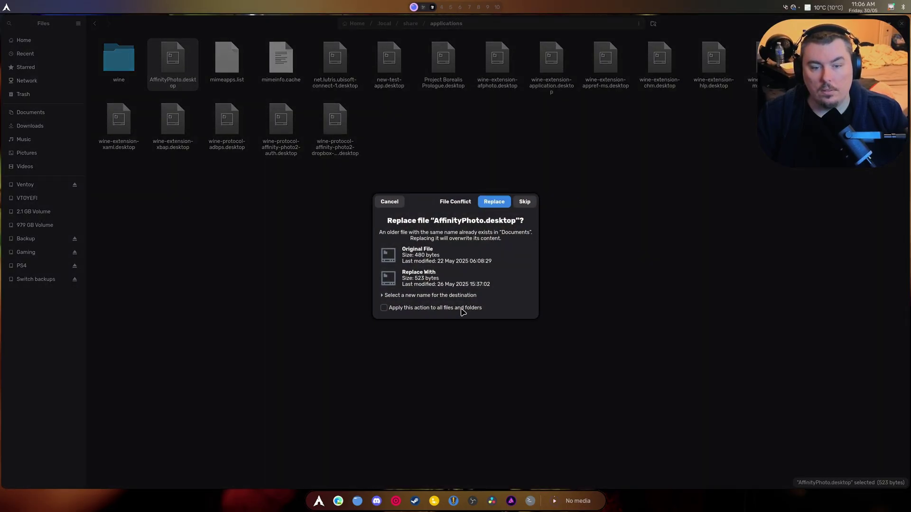
{"action": "left_click", "coordinate": [495, 201]}
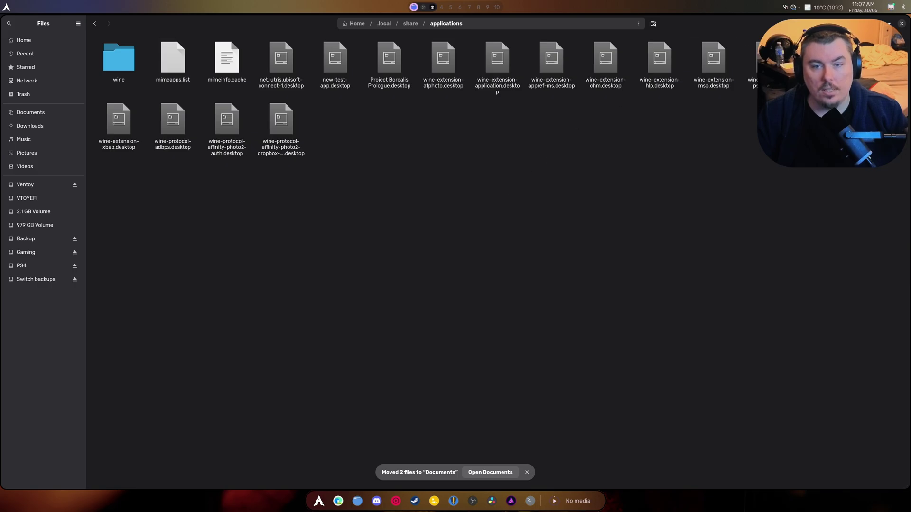
{"action": "left_click", "coordinate": [901, 25]}
{"action": "left_click", "coordinate": [319, 501]}
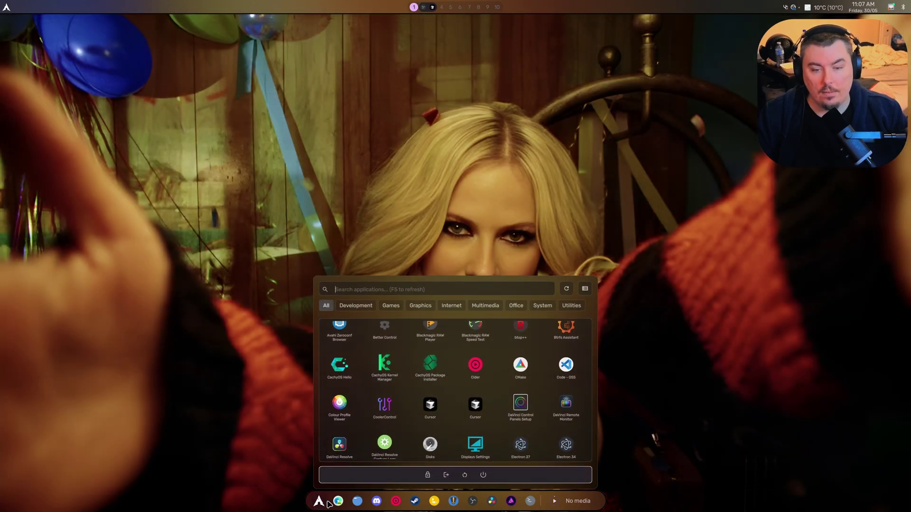
{"action": "scroll", "coordinate": [448, 396], "scroll_direction": "up", "scroll_amount": 2}
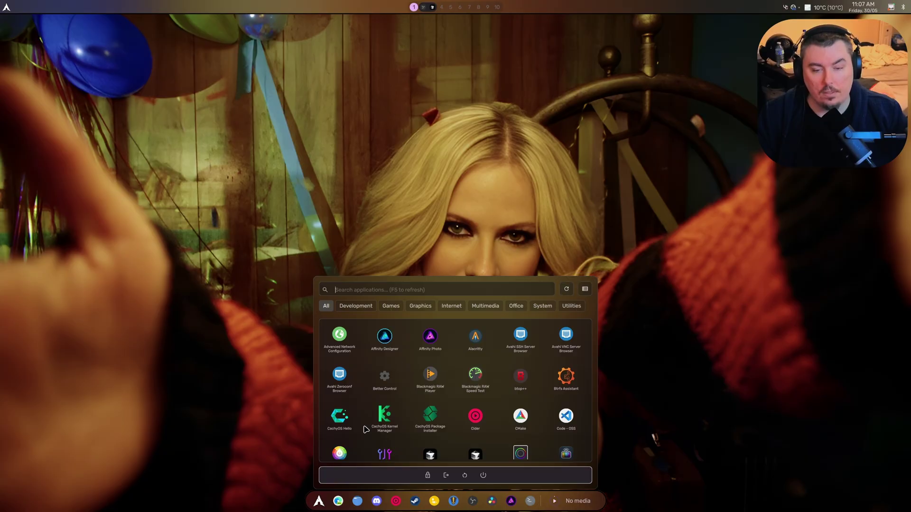
{"action": "left_click", "coordinate": [319, 501]}
{"action": "left_click", "coordinate": [319, 501]}
{"action": "left_click", "coordinate": [320, 501]}
{"action": "left_click", "coordinate": [319, 501]}
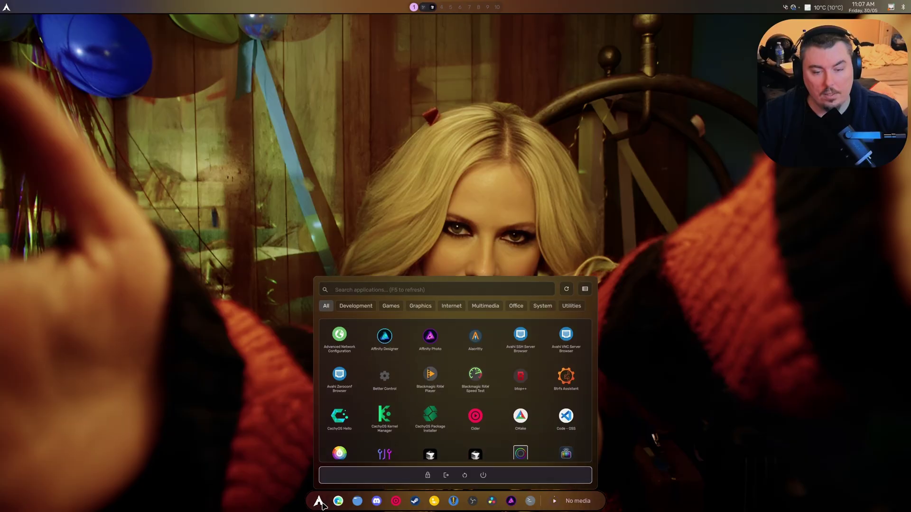
{"action": "left_click", "coordinate": [319, 501]}
{"action": "left_click", "coordinate": [319, 501]}
{"action": "left_click", "coordinate": [319, 501]}
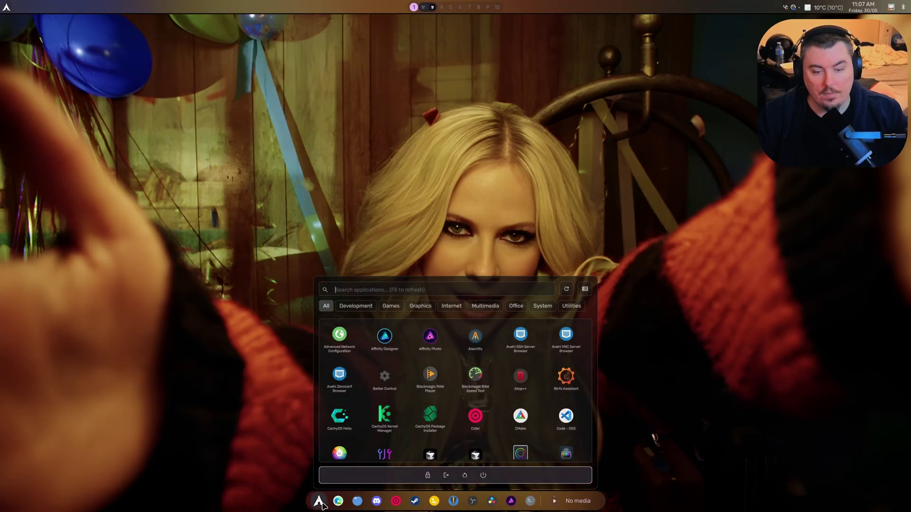
Paste and run the AffinityOnLinux curl installer command in a new terminal, with Files open alongside.
{"action": "left_click", "coordinate": [530, 501]}
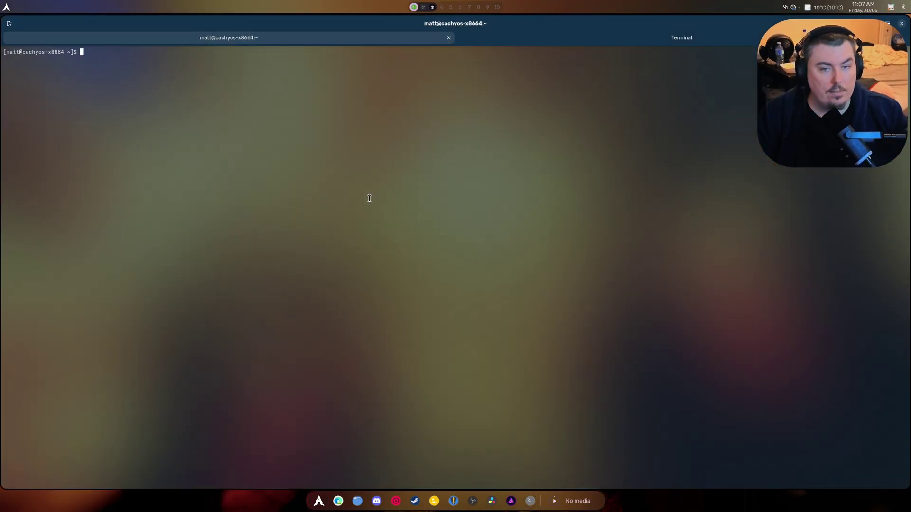
{"action": "right_click", "coordinate": [340, 176]}
{"action": "left_click", "coordinate": [357, 196]}
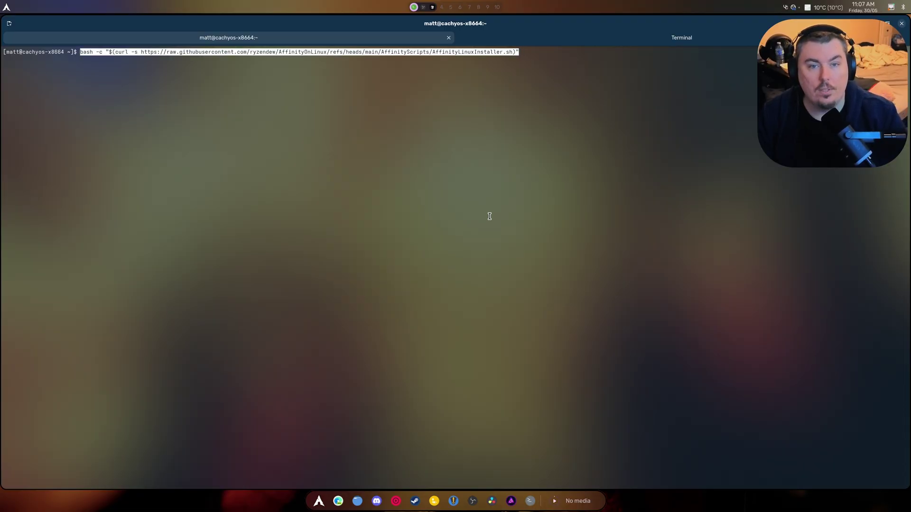
{"action": "key", "text": "Return"}
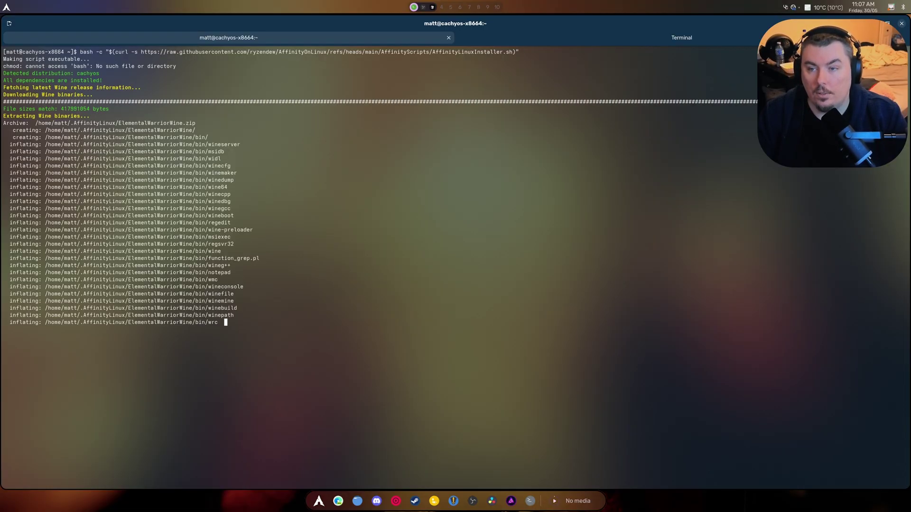
{"action": "left_click", "coordinate": [357, 501]}
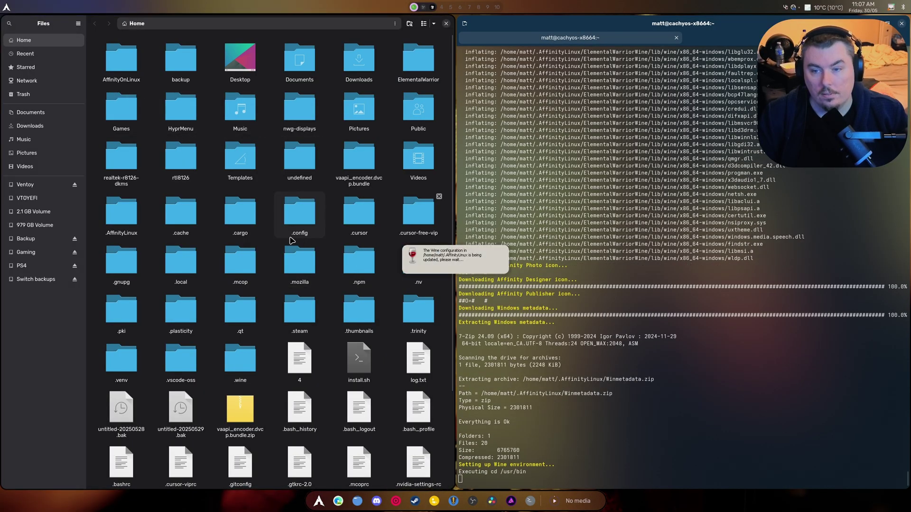
Show the new .AffinityLinux prefix in Files while the terminal's winetricks setup runs.
{"action": "double_click", "coordinate": [132, 225]}
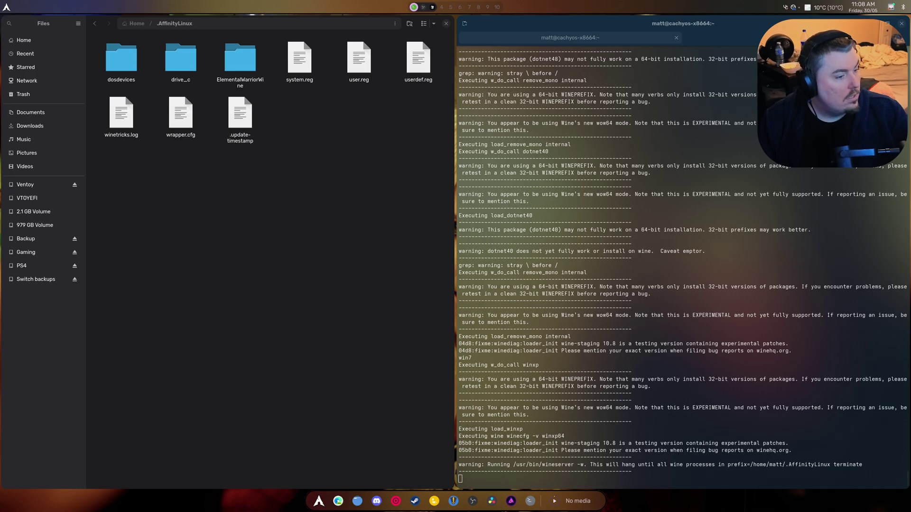
{"action": "left_click", "coordinate": [579, 377]}
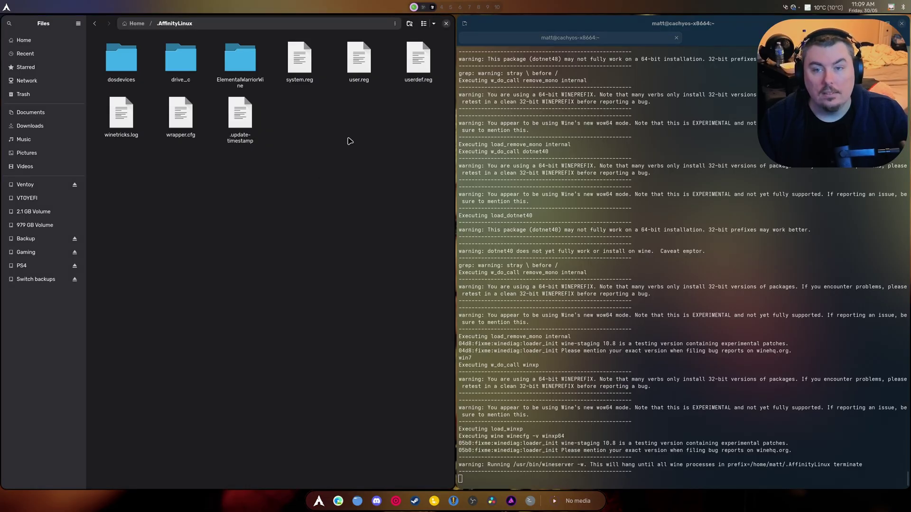
Inspect drive_c in the new Wine prefix, then close Files to reveal the installer menu.
{"action": "double_click", "coordinate": [181, 58]}
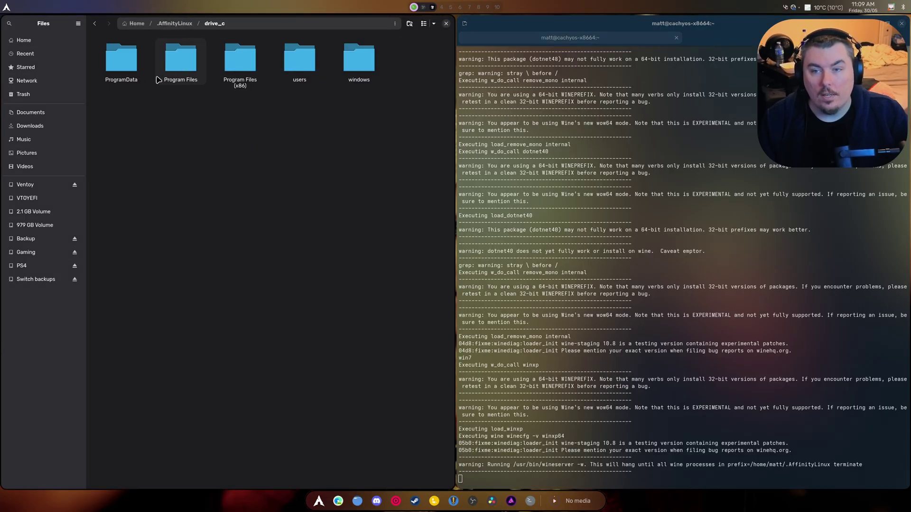
{"action": "left_click", "coordinate": [446, 23]}
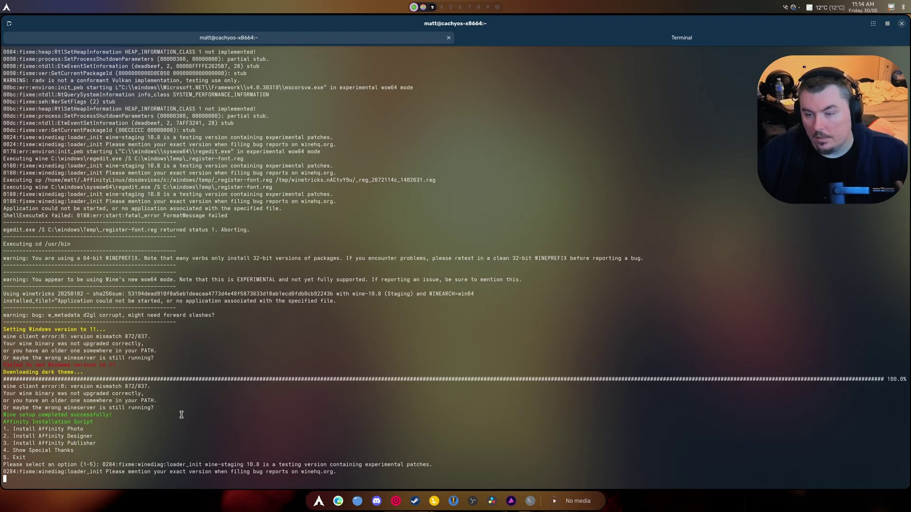
Choose Install Affinity Photo and give it Affinity.Photo.v2.6.2.3228.exe from Ventoy, which is rejected as invalid.
{"action": "type", "text": "12"}
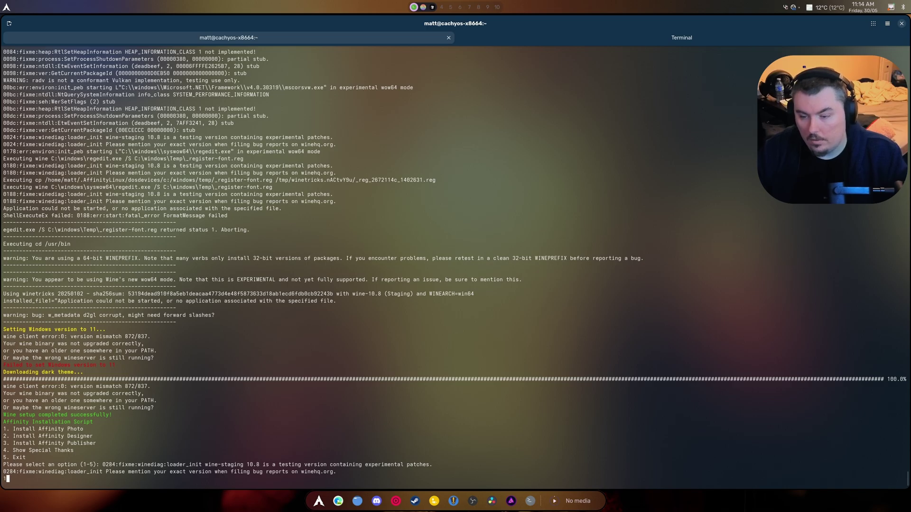
{"action": "key", "text": "Return"}
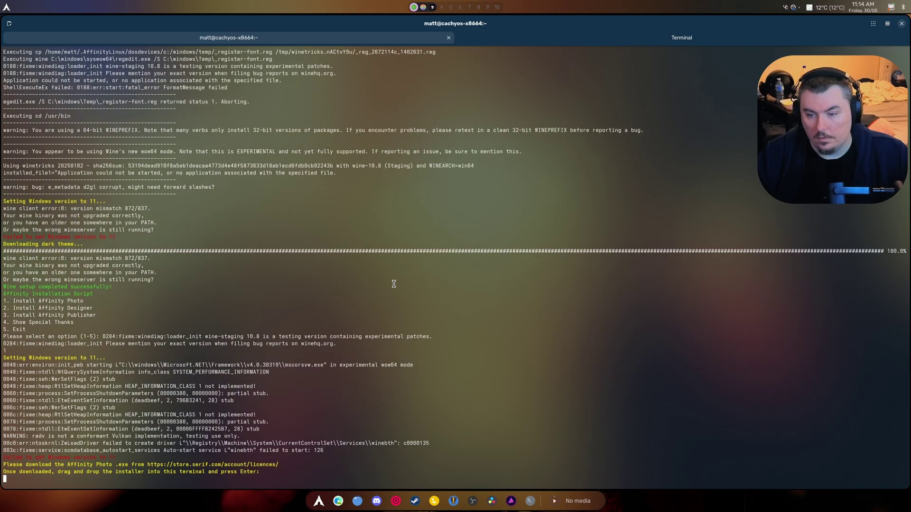
{"action": "left_click", "coordinate": [357, 500]}
{"action": "key", "text": "super+q"}
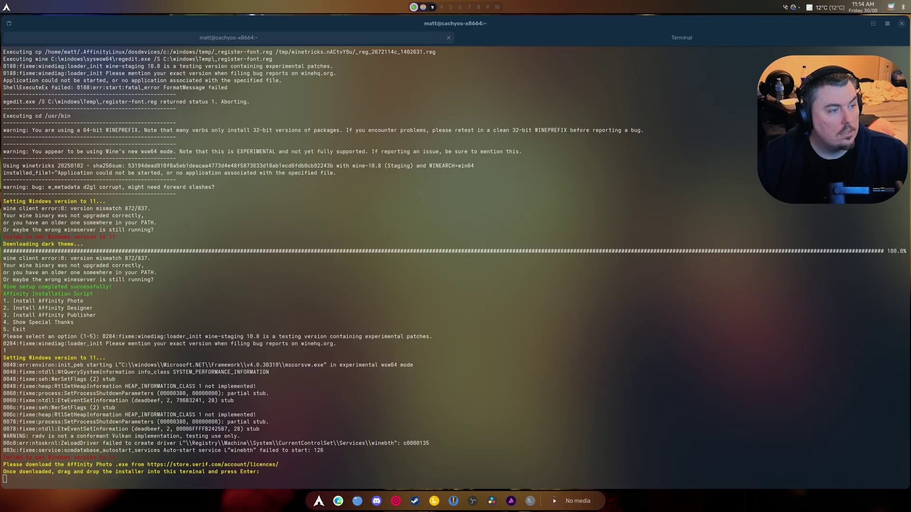
{"action": "left_click_drag", "start_coordinate": [514, 349], "coordinate": [536, 361]}
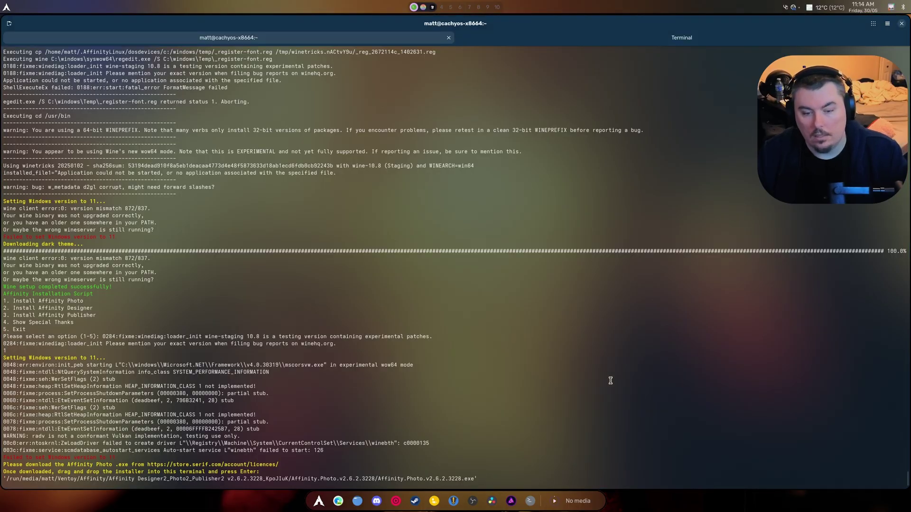
{"action": "key", "text": "Return"}
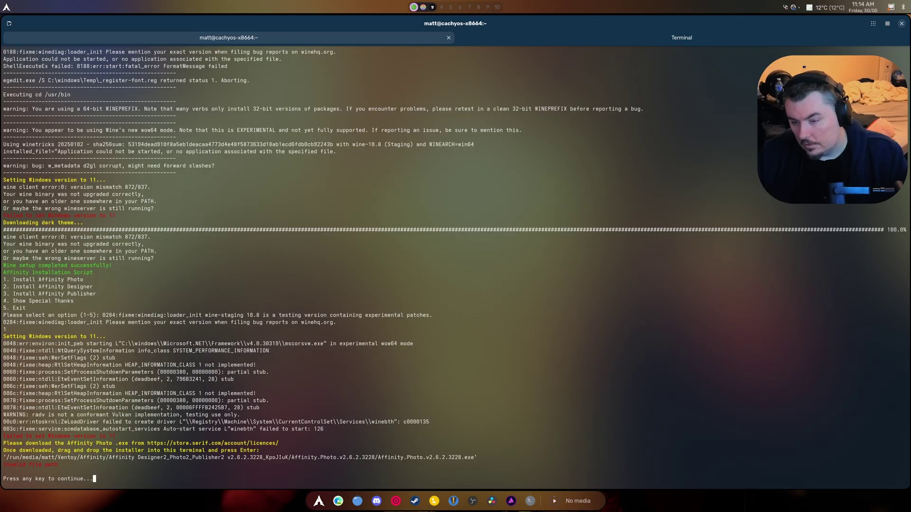
{"action": "key", "text": "Return"}
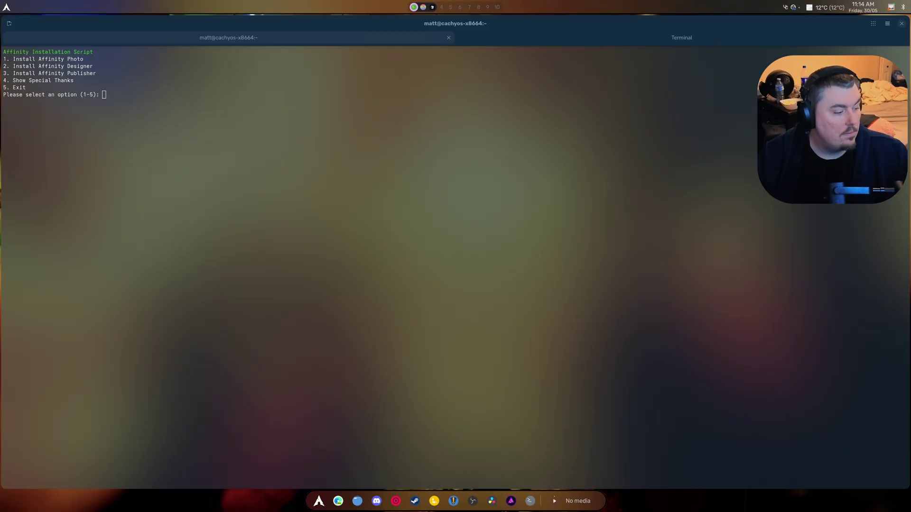
Retry option 1, Install Affinity Photo, with the downloaded installer's path.
{"action": "left_click", "coordinate": [606, 199]}
{"action": "type", "text": "1"}
{"action": "key", "text": "Return"}
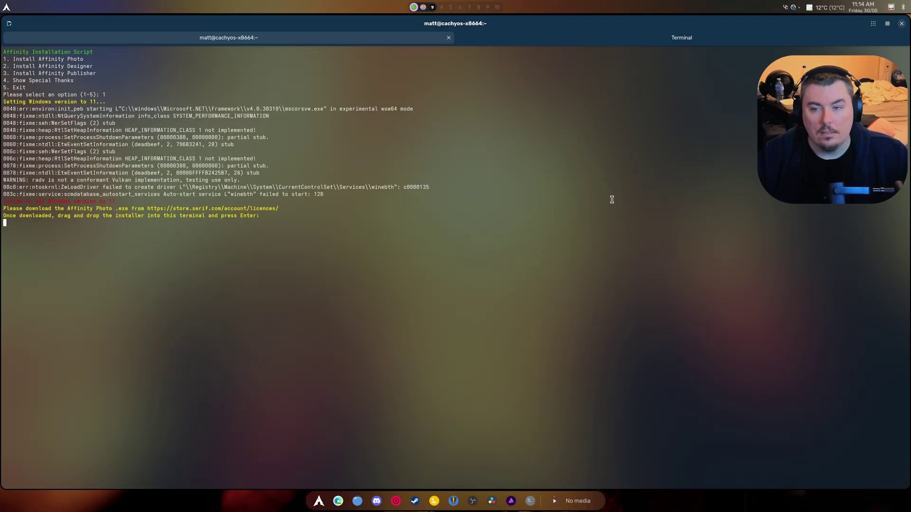
{"action": "left_click_drag", "start_coordinate": [910, 219], "coordinate": [478, 220]}
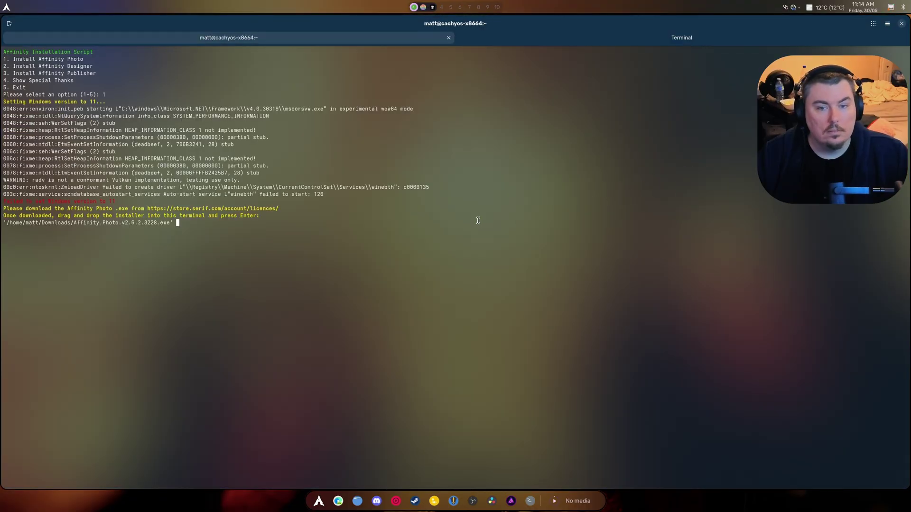
{"action": "key", "text": "Return"}
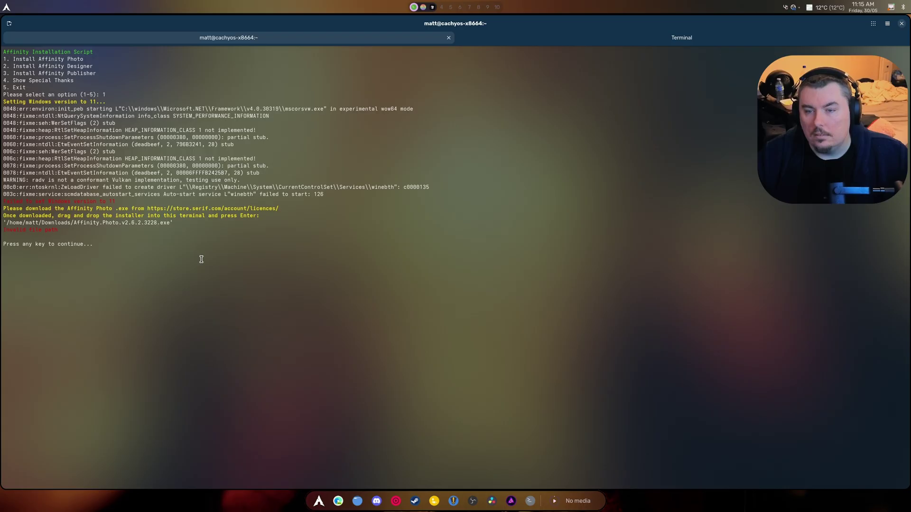
Copy the invalid-installer-path error lines from the terminal output.
{"action": "left_click_drag", "start_coordinate": [105, 251], "coordinate": [15, 229]}
{"action": "right_click", "coordinate": [34, 223]}
{"action": "left_click", "coordinate": [52, 231]}
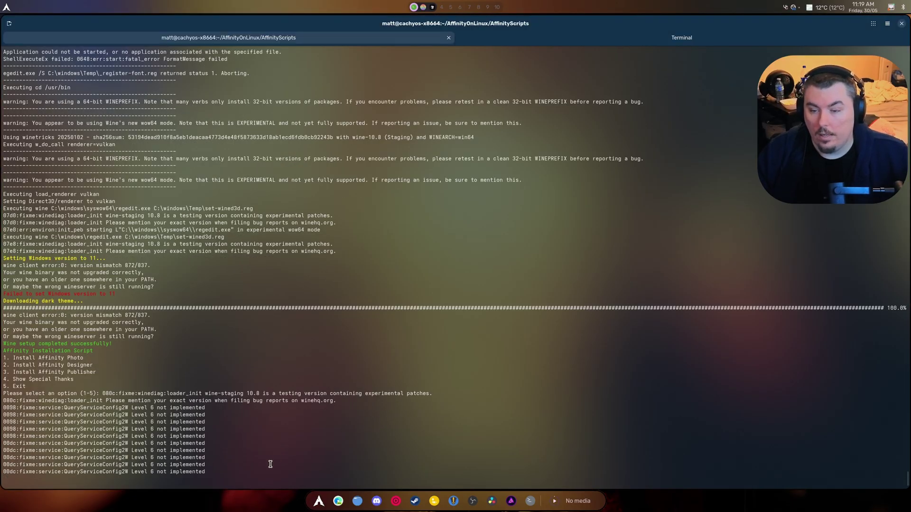
Install Affinity Photo via option 1 from the v2.6.2.3228 .exe, accepting the installer's Yes prompt.
{"action": "left_click", "coordinate": [248, 345]}
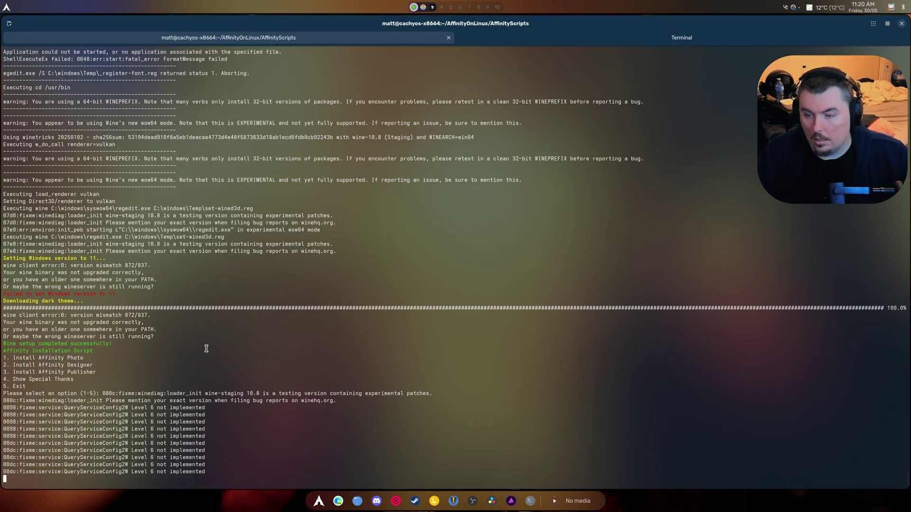
{"action": "type", "text": "1"}
{"action": "key", "text": "Return"}
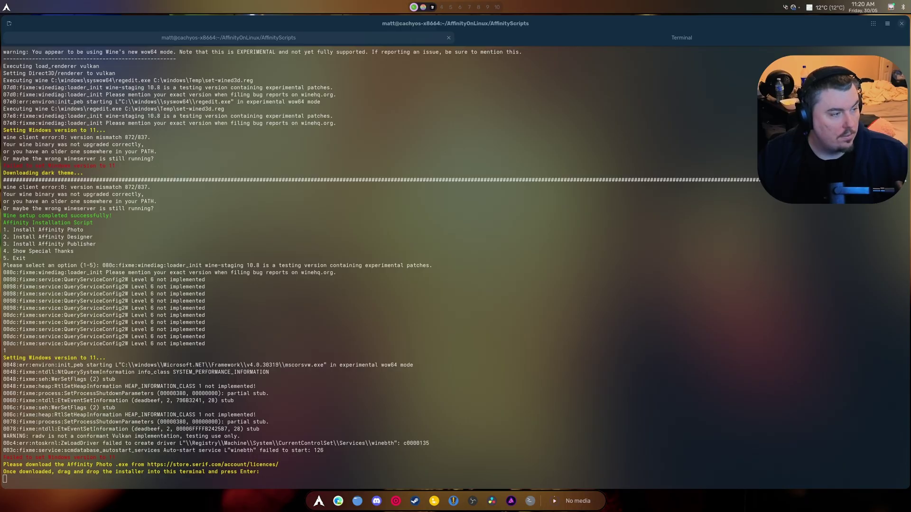
{"action": "left_click_drag", "start_coordinate": [688, 356], "coordinate": [542, 411]}
{"action": "key", "text": "Return"}
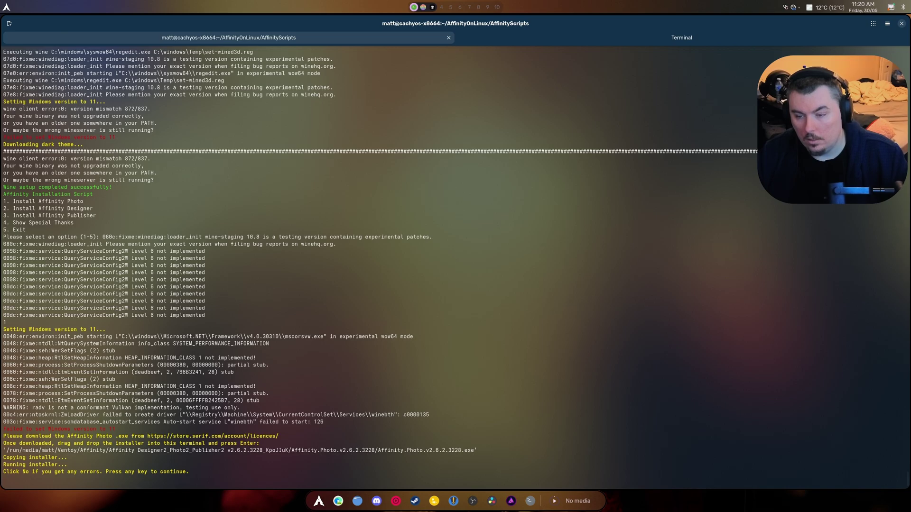
{"action": "key", "text": "Return"}
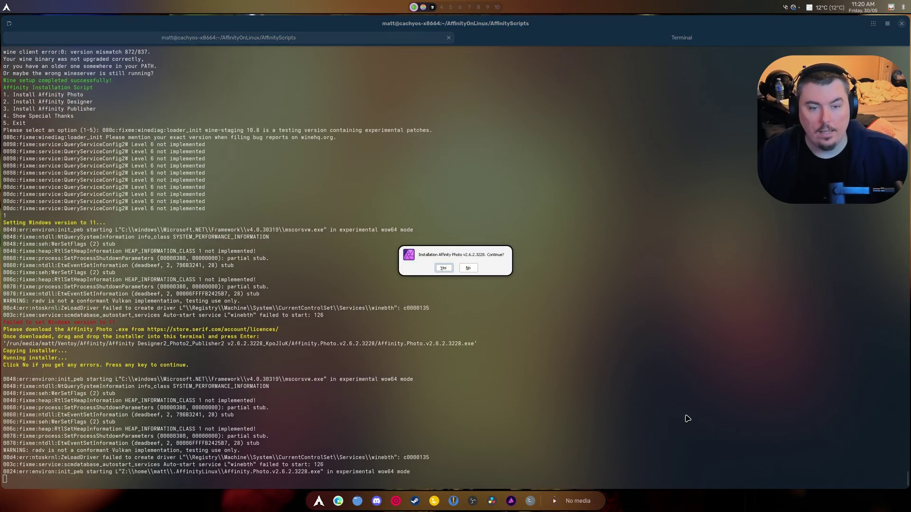
{"action": "left_click", "coordinate": [447, 271]}
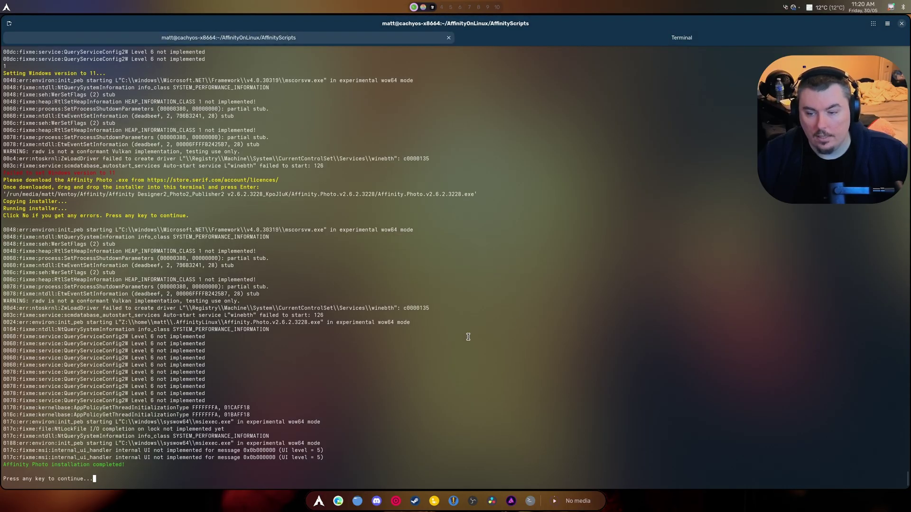
{"action": "key", "text": "Return"}
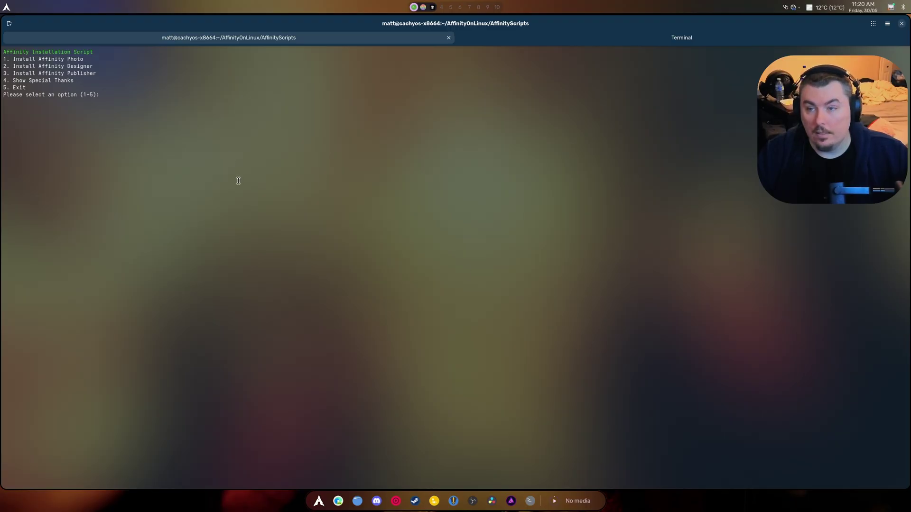
Install Affinity Designer via option 2 from its v2.6.2.3228 .exe, accepting the installer's Yes prompt.
{"action": "type", "text": "2"}
{"action": "key", "text": "Return"}
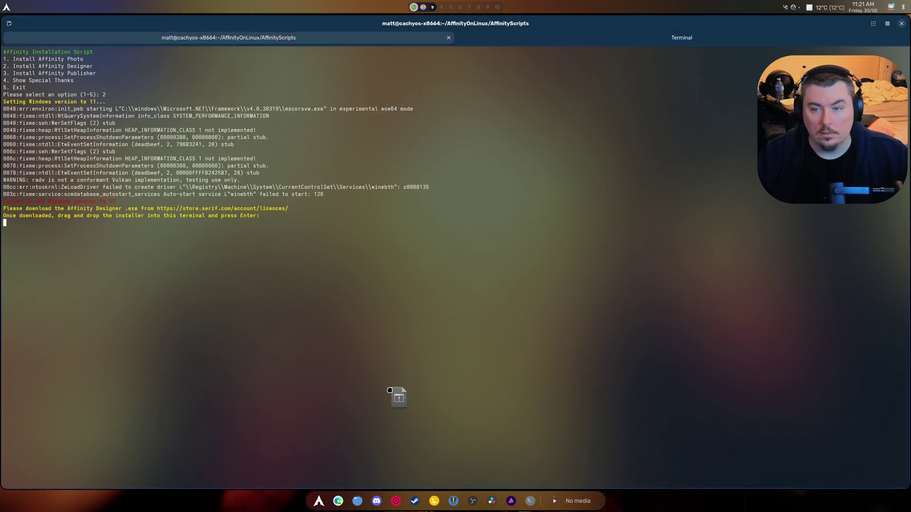
{"action": "left_click_drag", "start_coordinate": [389, 390], "coordinate": [534, 395]}
{"action": "key", "text": "Return"}
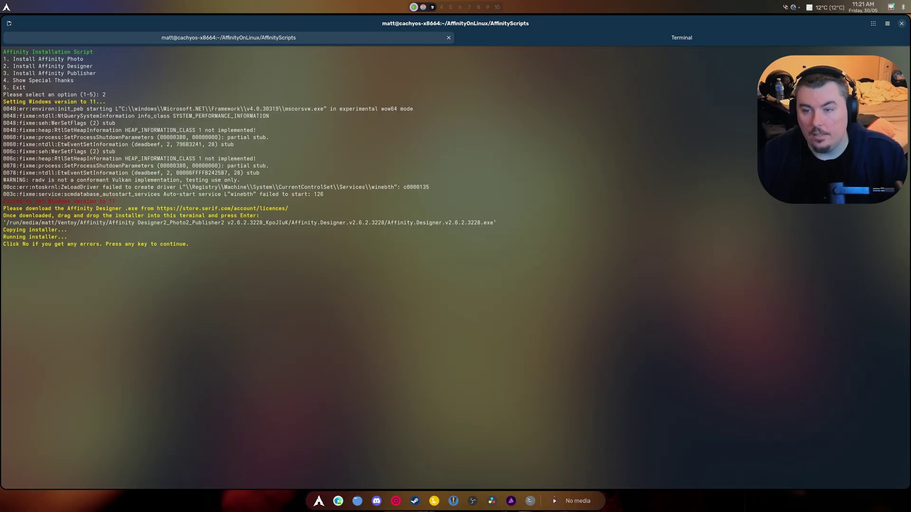
{"action": "key", "text": "Return"}
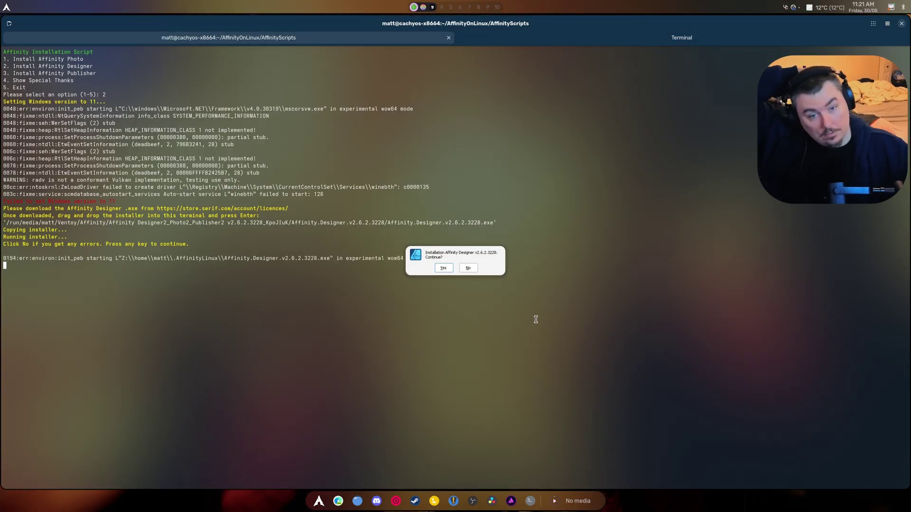
{"action": "left_click", "coordinate": [443, 268]}
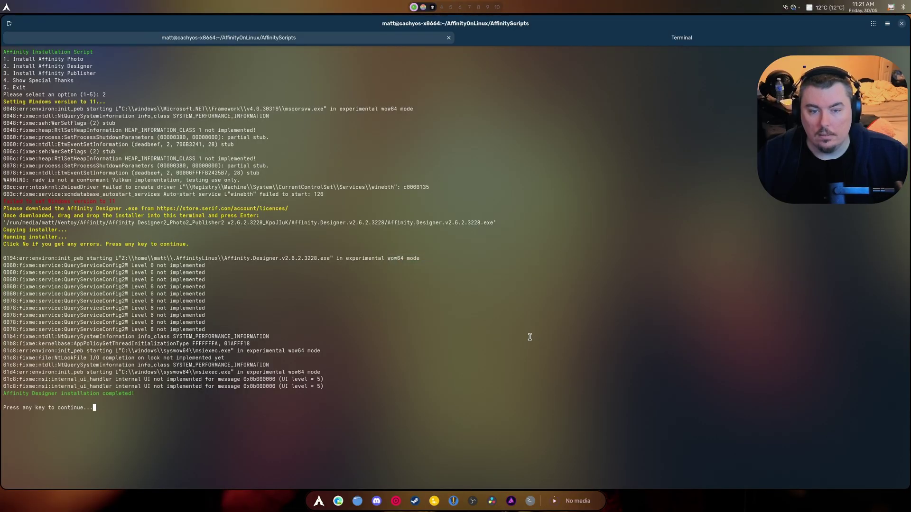
{"action": "key", "text": "Return"}
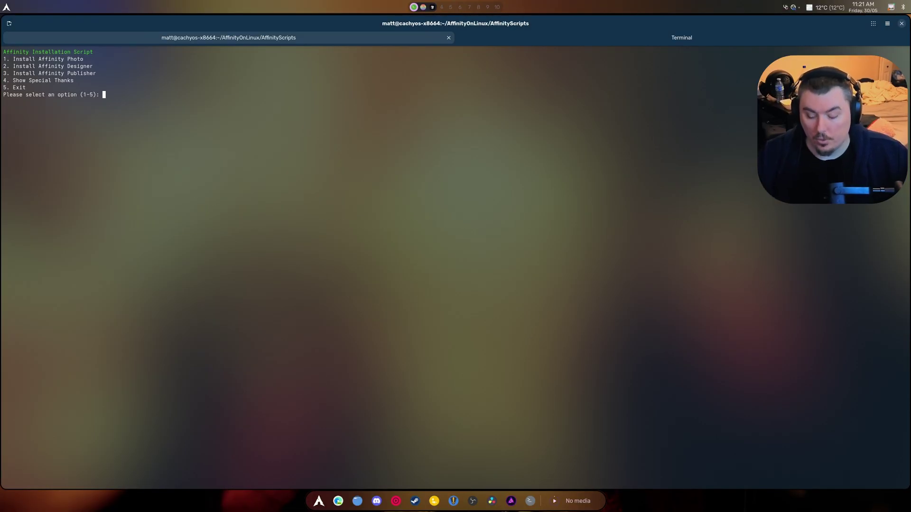
Exit the install script with option 5 and close the terminal.
{"action": "type", "text": "5"}
{"action": "key", "text": "Return"}
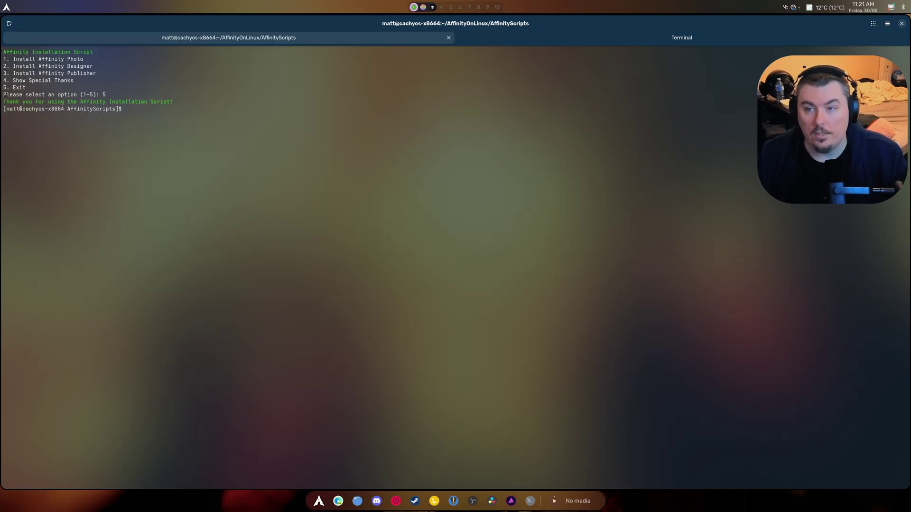
{"action": "left_click", "coordinate": [901, 23]}
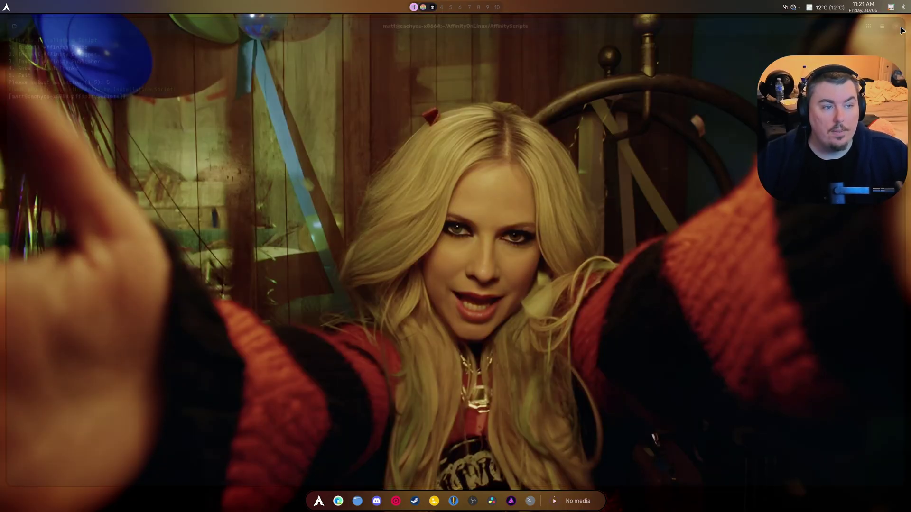
Search 'aff' in the app launcher and start the first Affinity result.
{"action": "left_click", "coordinate": [326, 506]}
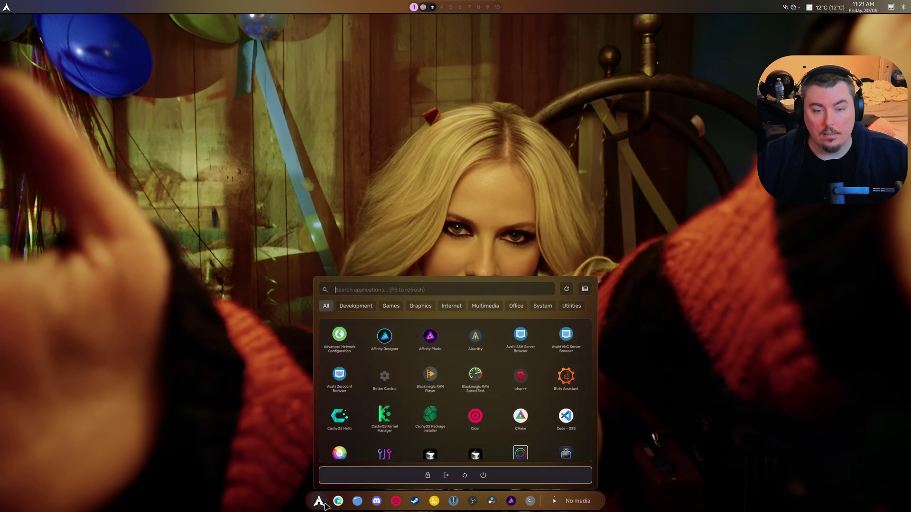
{"action": "left_click", "coordinate": [473, 160]}
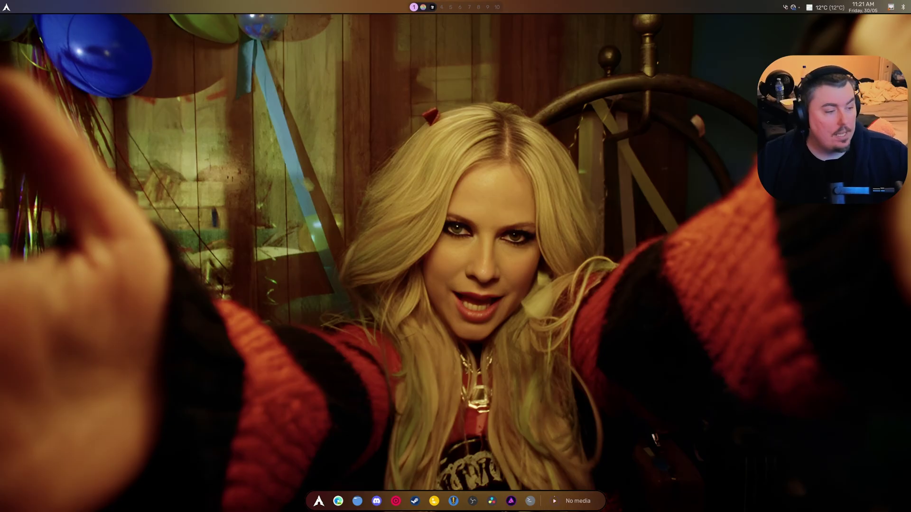
{"action": "right_click", "coordinate": [457, 10]}
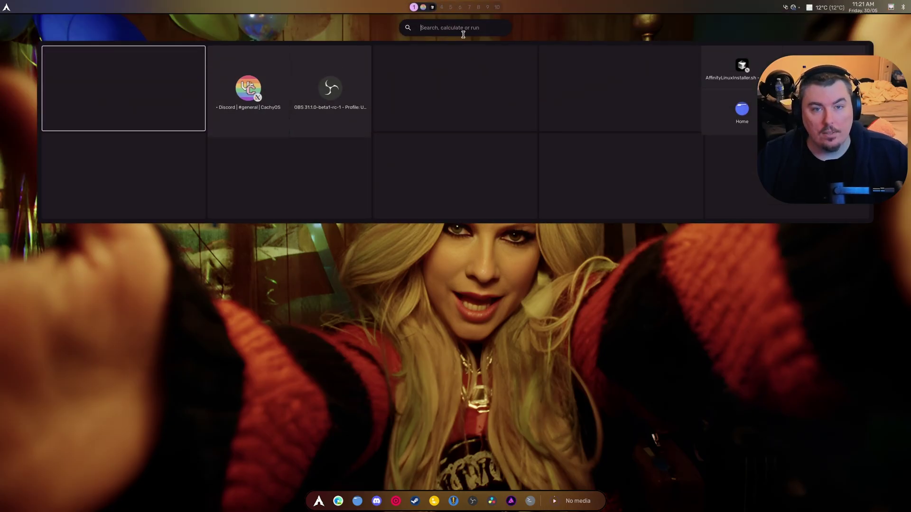
{"action": "type", "text": "aff"}
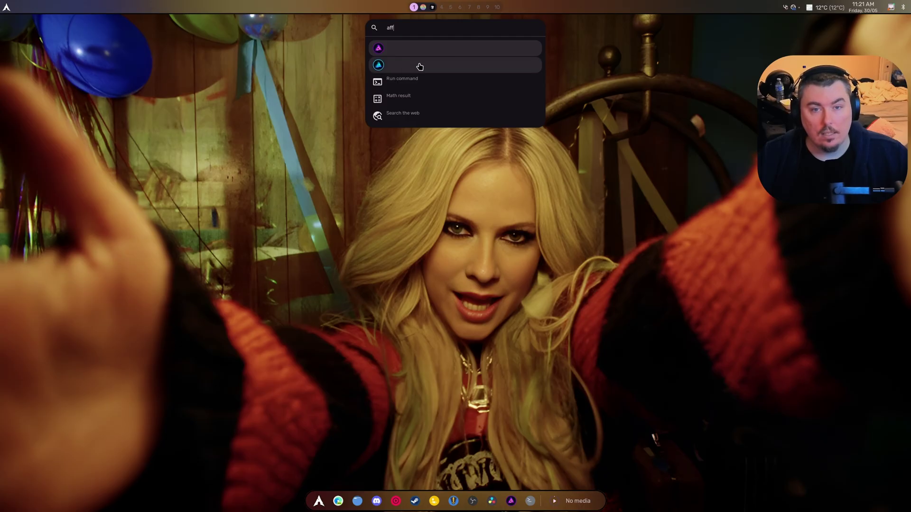
{"action": "left_click", "coordinate": [411, 54]}
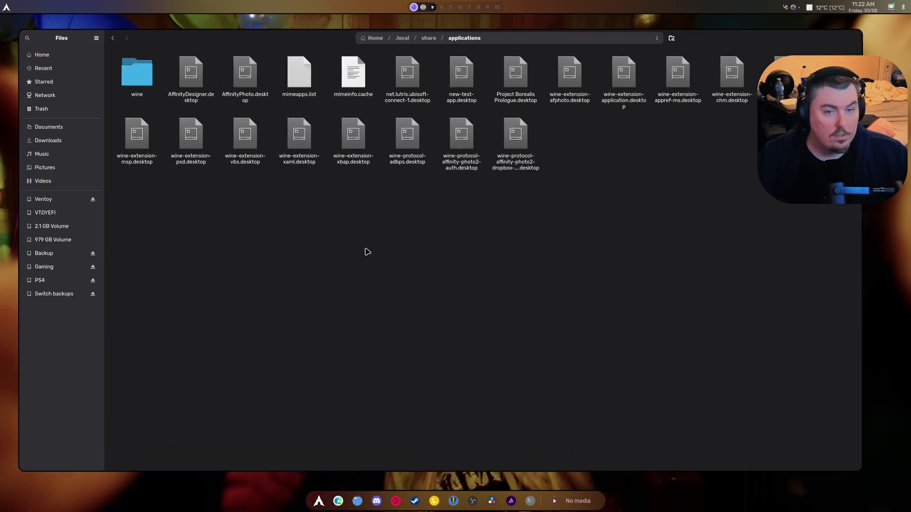
Try opening AffinityDesigner.desktop with Run Software, set as the default app for the type.
{"action": "right_click", "coordinate": [180, 230]}
{"action": "left_click", "coordinate": [212, 217]}
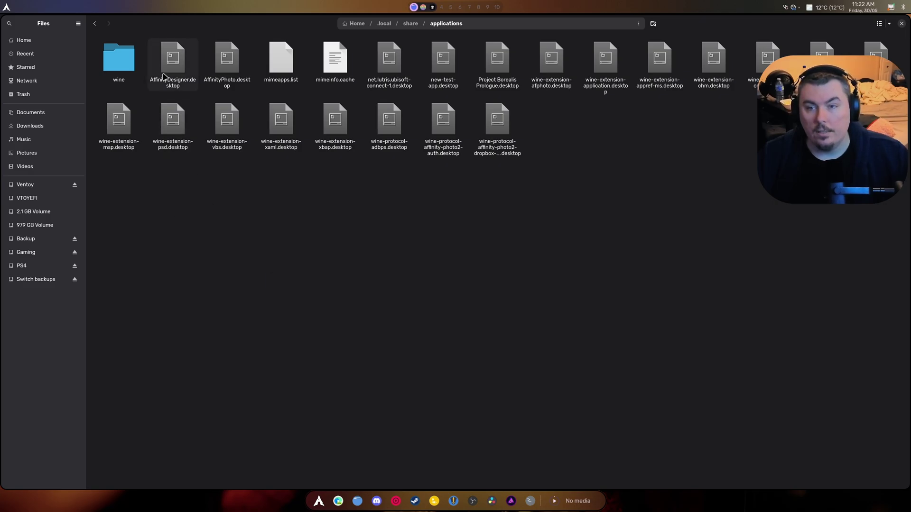
{"action": "right_click", "coordinate": [162, 76]}
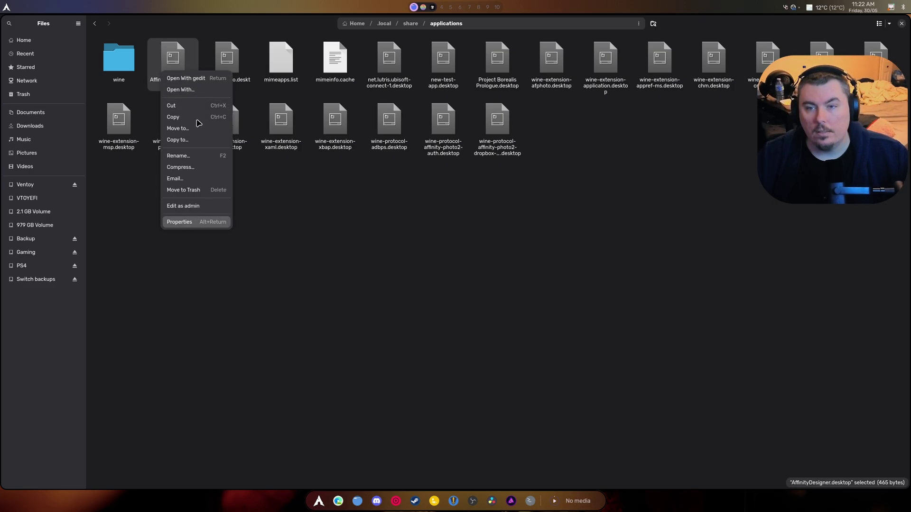
{"action": "left_click", "coordinate": [180, 90]}
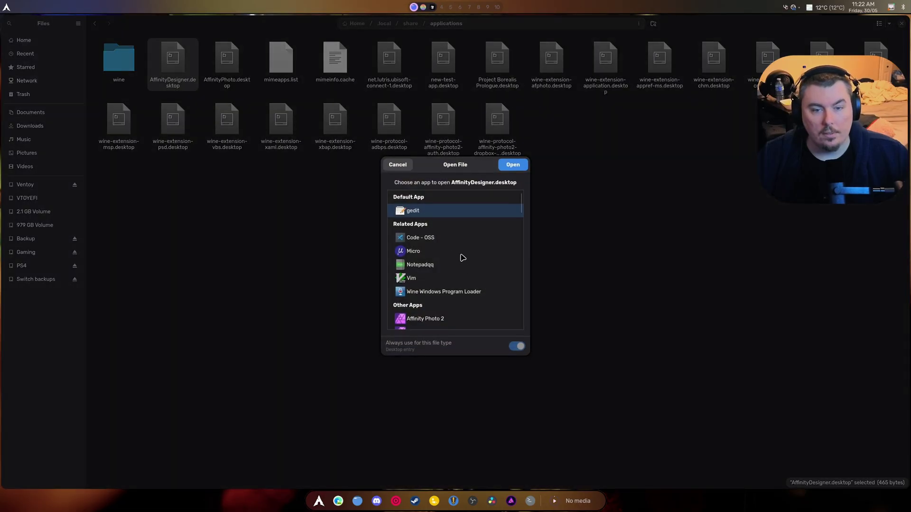
{"action": "scroll", "coordinate": [468, 268], "scroll_direction": "down", "scroll_amount": 10}
{"action": "scroll", "coordinate": [463, 263], "scroll_direction": "down", "scroll_amount": 15}
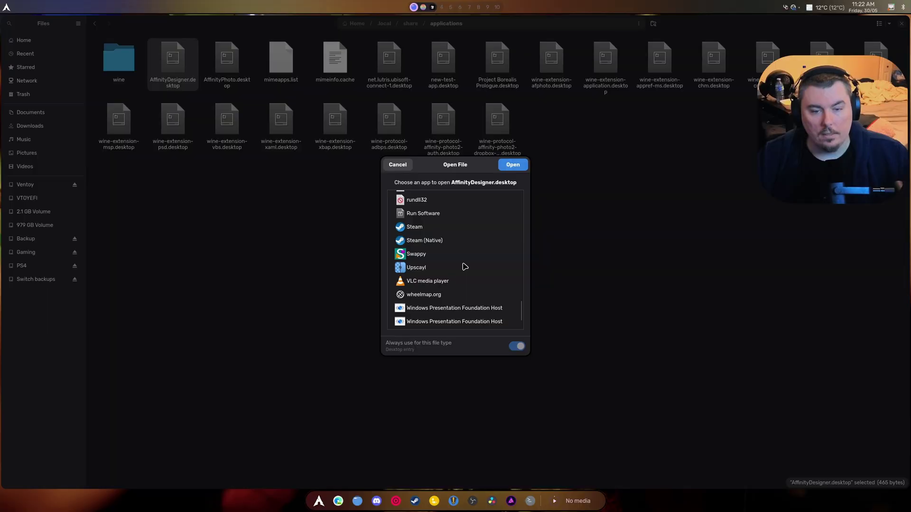
{"action": "scroll", "coordinate": [465, 266], "scroll_direction": "up", "scroll_amount": 3}
{"action": "left_click", "coordinate": [405, 291]}
{"action": "left_click", "coordinate": [517, 346]}
{"action": "left_click", "coordinate": [517, 346]}
{"action": "left_click", "coordinate": [517, 166]}
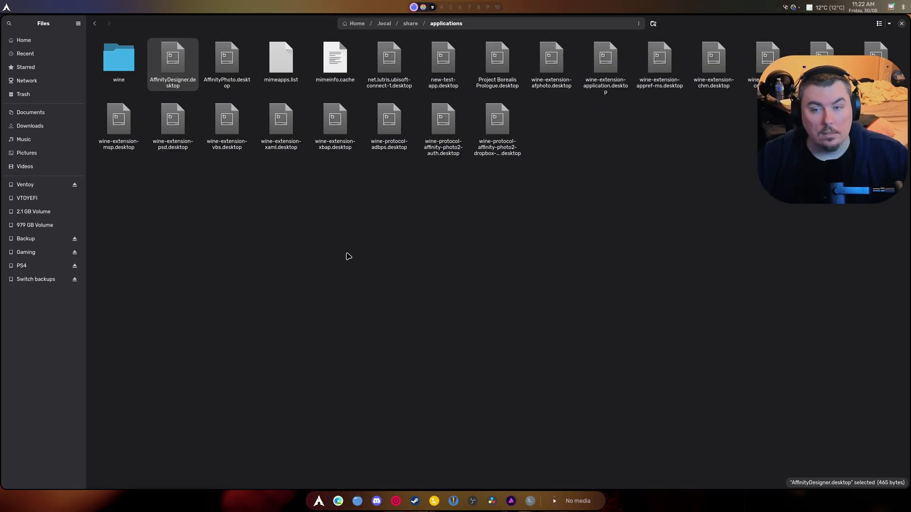
Open AffinityDesigner.desktop in gedit instead via Open With.
{"action": "right_click", "coordinate": [162, 78]}
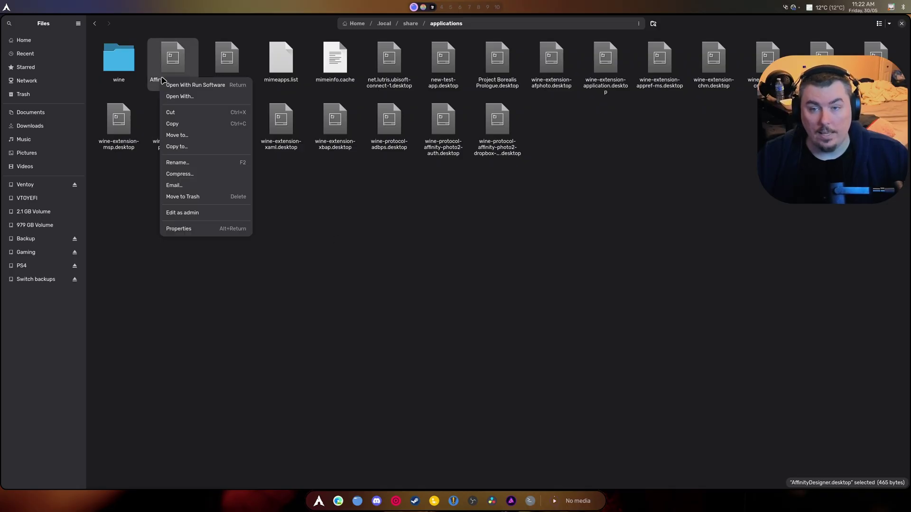
{"action": "left_click", "coordinate": [189, 97]}
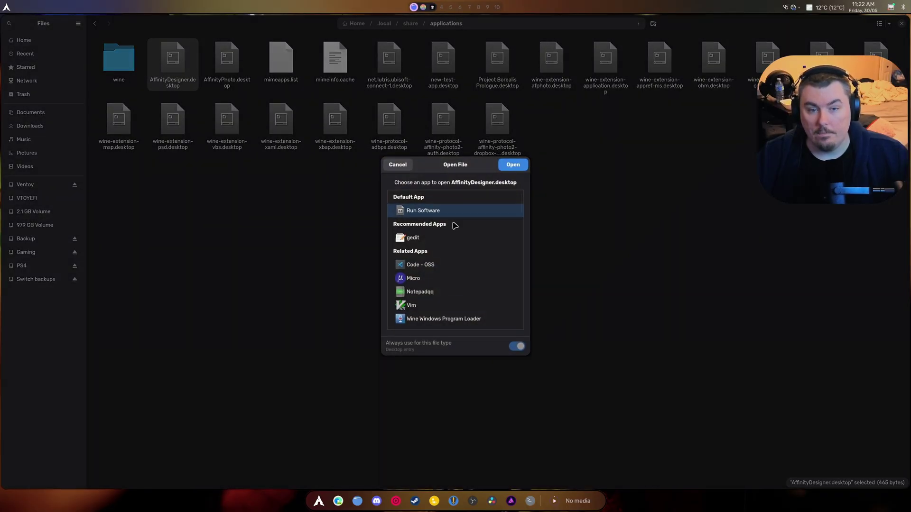
{"action": "double_click", "coordinate": [431, 238]}
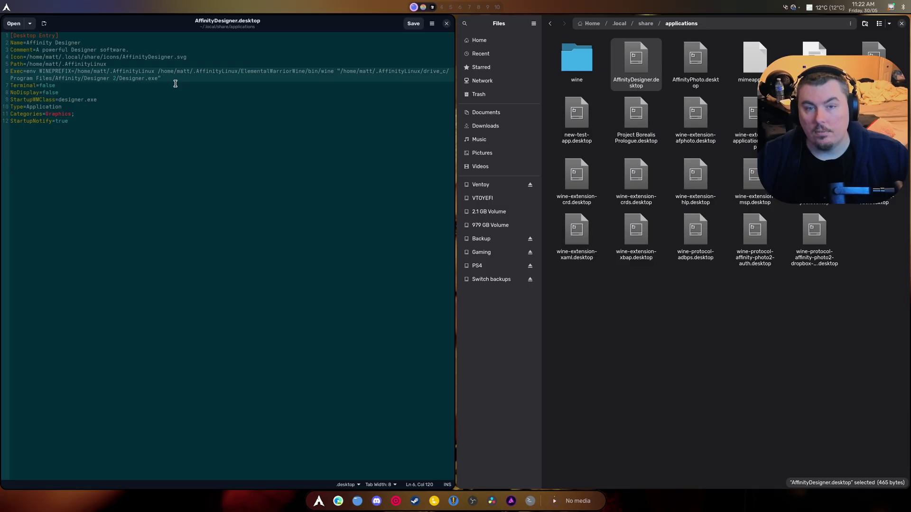
Copy the Exec command from line 6 of AffinityDesigner.desktop and run it in a new terminal.
{"action": "left_click_drag", "start_coordinate": [175, 83], "coordinate": [37, 75]}
{"action": "right_click", "coordinate": [44, 77]}
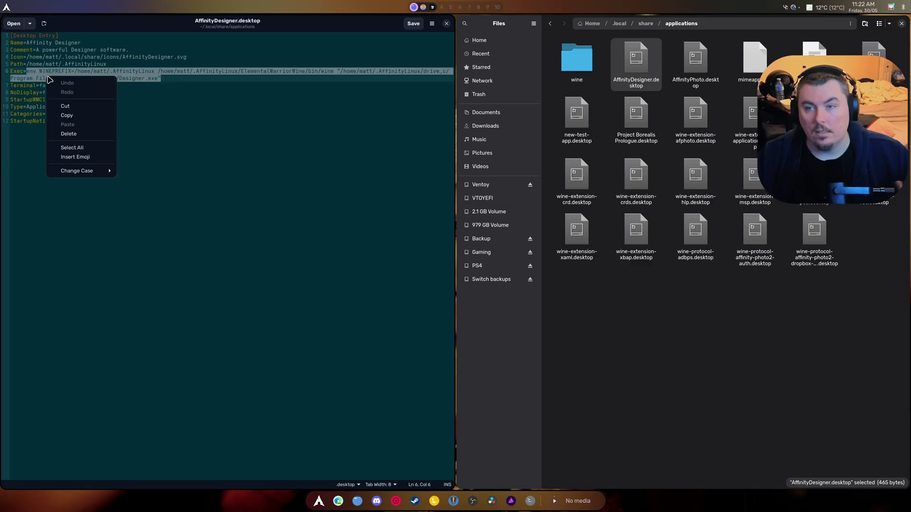
{"action": "left_click", "coordinate": [89, 114]}
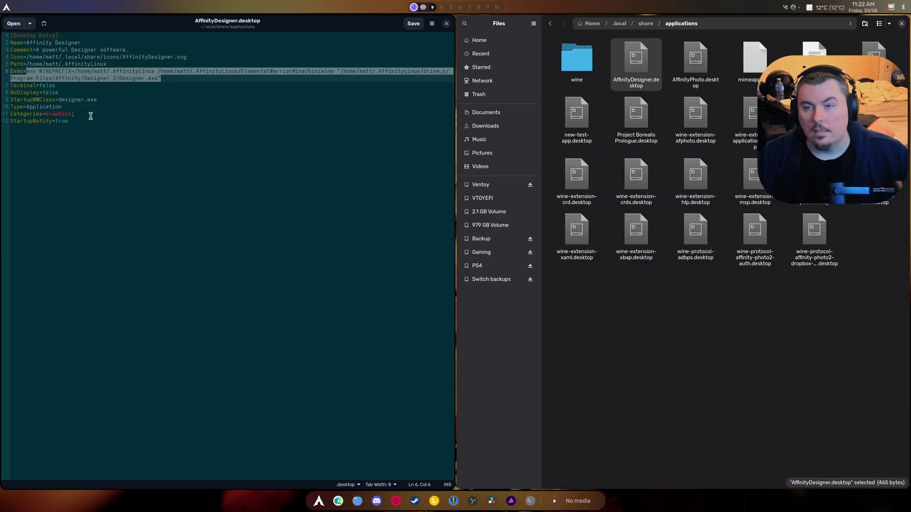
{"action": "left_click", "coordinate": [529, 501]}
{"action": "right_click", "coordinate": [556, 307]}
{"action": "left_click", "coordinate": [592, 342]}
{"action": "key", "text": "Return"}
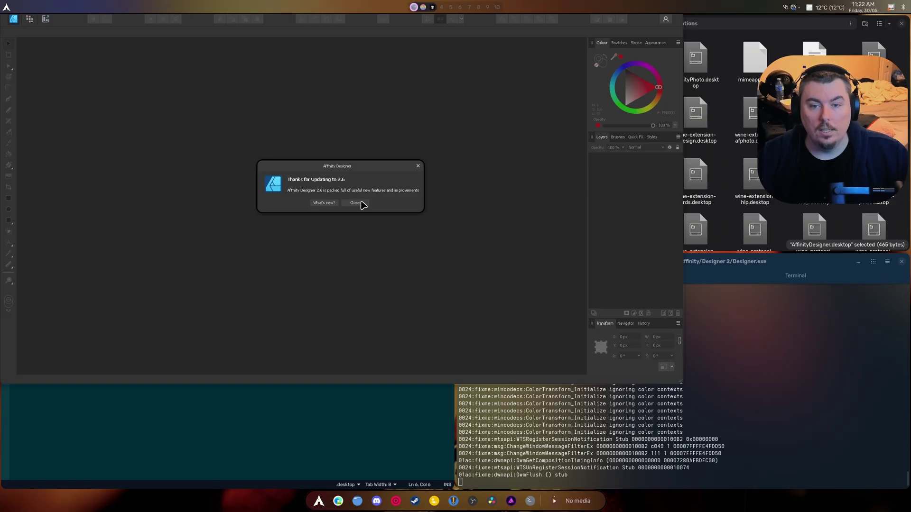
Dismiss the 'Thanks for Updating to 2.6' notice and the Lessons welcome window.
{"action": "left_click", "coordinate": [361, 203]}
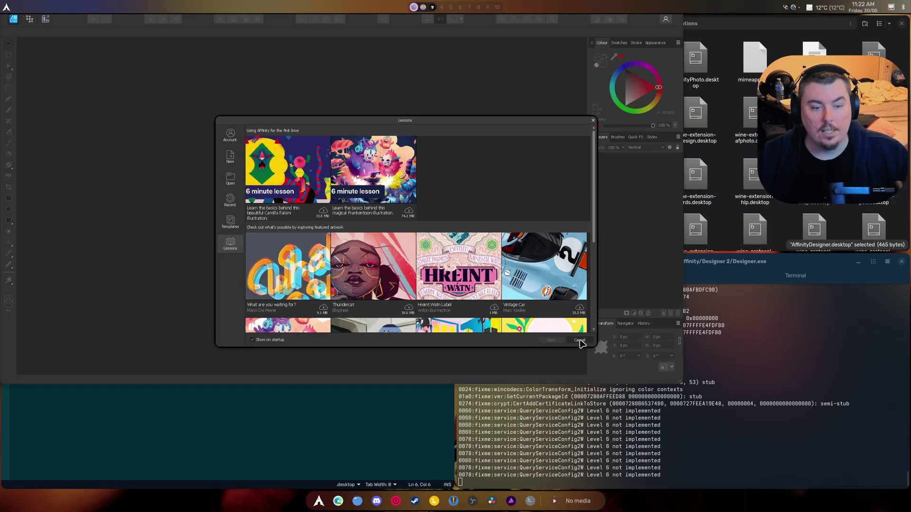
{"action": "left_click", "coordinate": [579, 340]}
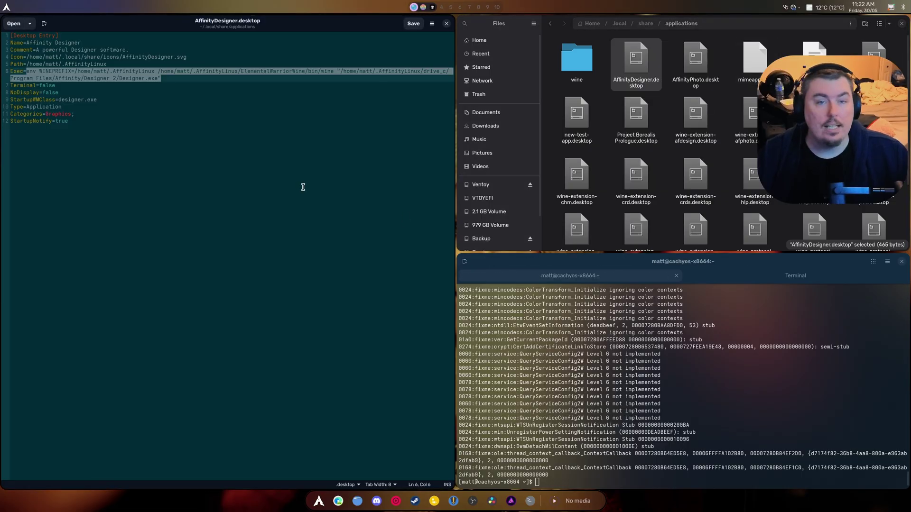
Launch Affinity Designer from the launcher's list view, then reopen the launcher on the empty workspace.
{"action": "left_click", "coordinate": [321, 503]}
{"action": "left_click", "coordinate": [321, 506]}
{"action": "left_click", "coordinate": [321, 505]}
{"action": "left_click", "coordinate": [321, 505]}
{"action": "left_click", "coordinate": [321, 505]}
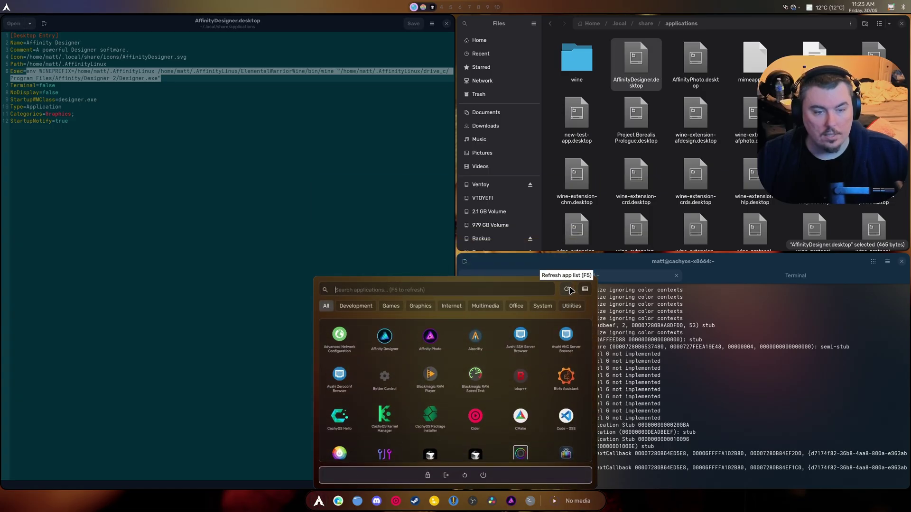
{"action": "left_click", "coordinate": [585, 289]}
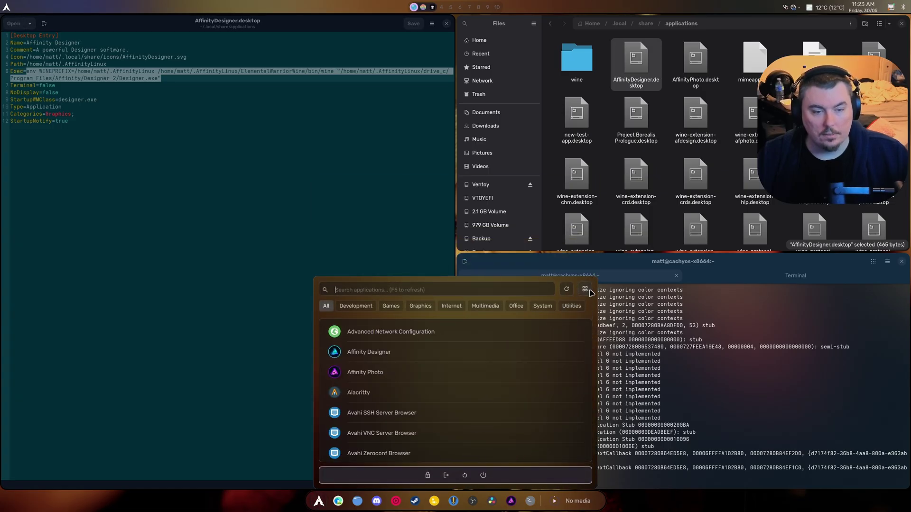
{"action": "left_click", "coordinate": [384, 363]}
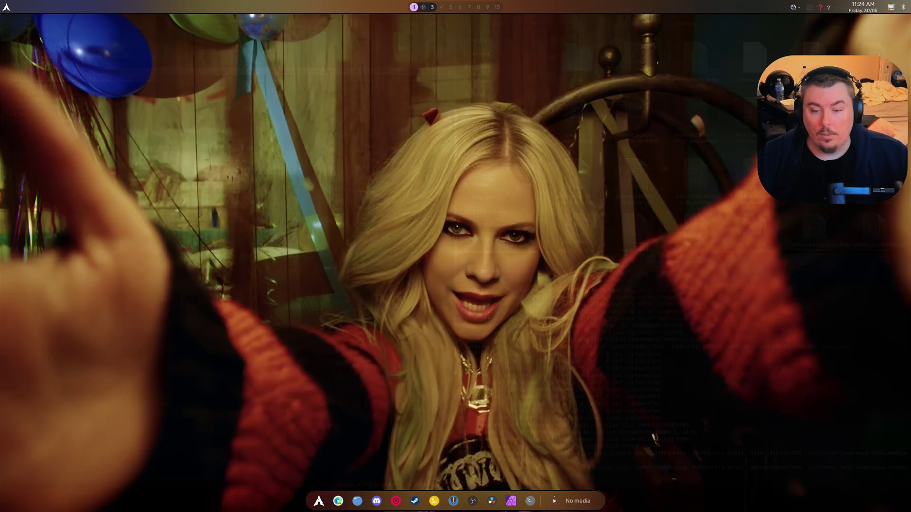
{"action": "left_click", "coordinate": [319, 501]}
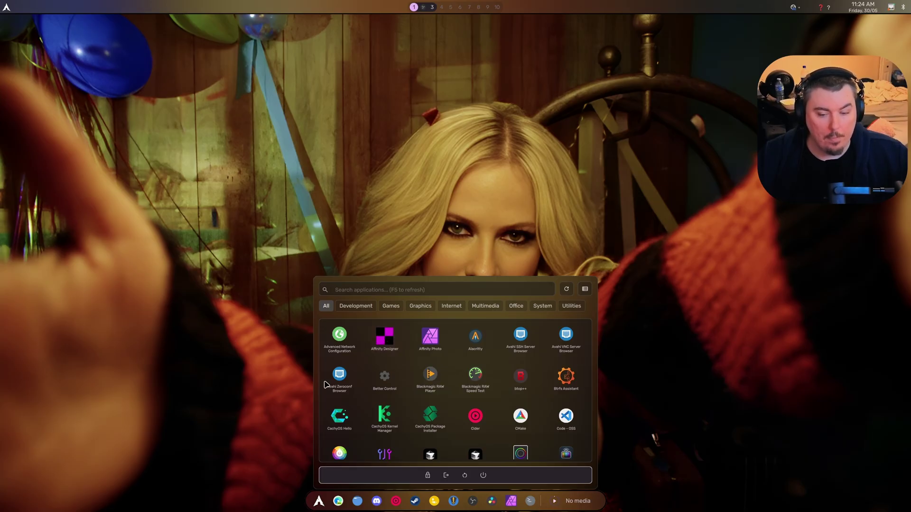
Close the launcher and browse in Files to .local/share/applications.
{"action": "left_click", "coordinate": [319, 501]}
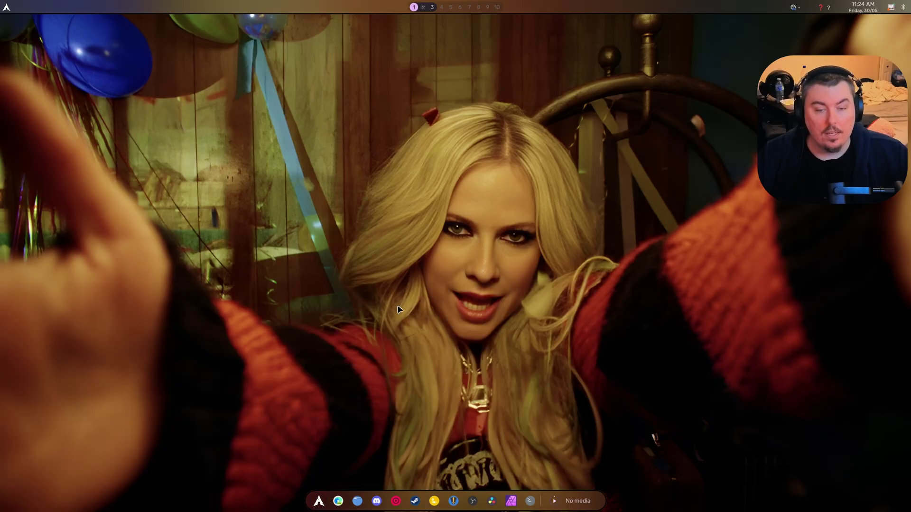
{"action": "left_click", "coordinate": [357, 501]}
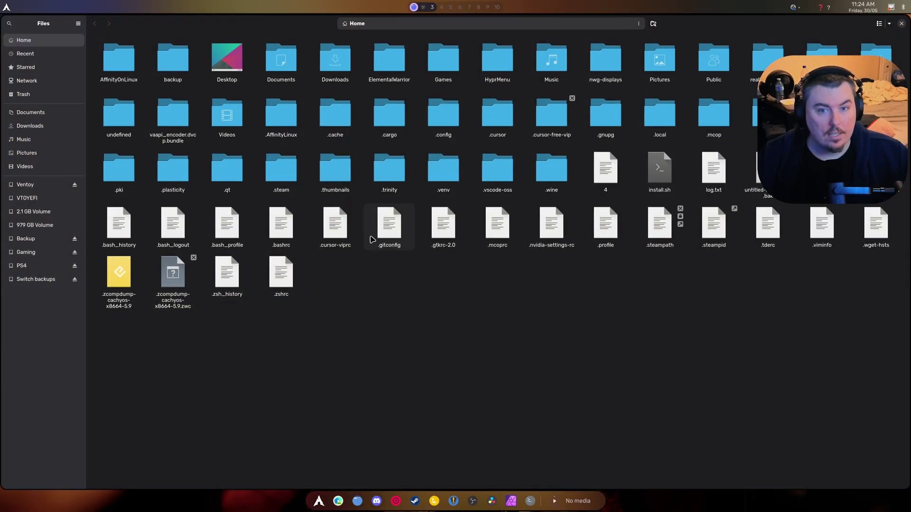
{"action": "double_click", "coordinate": [652, 121]}
{"action": "double_click", "coordinate": [170, 62]}
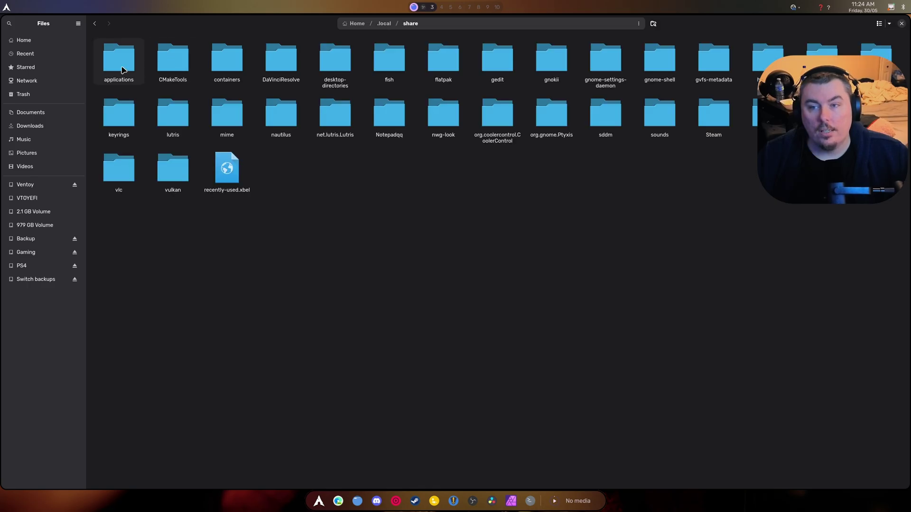
{"action": "double_click", "coordinate": [122, 67]}
Open AffinityDesigner.desktop in gedit through Open With.
{"action": "right_click", "coordinate": [175, 72]}
{"action": "key", "text": "Escape"}
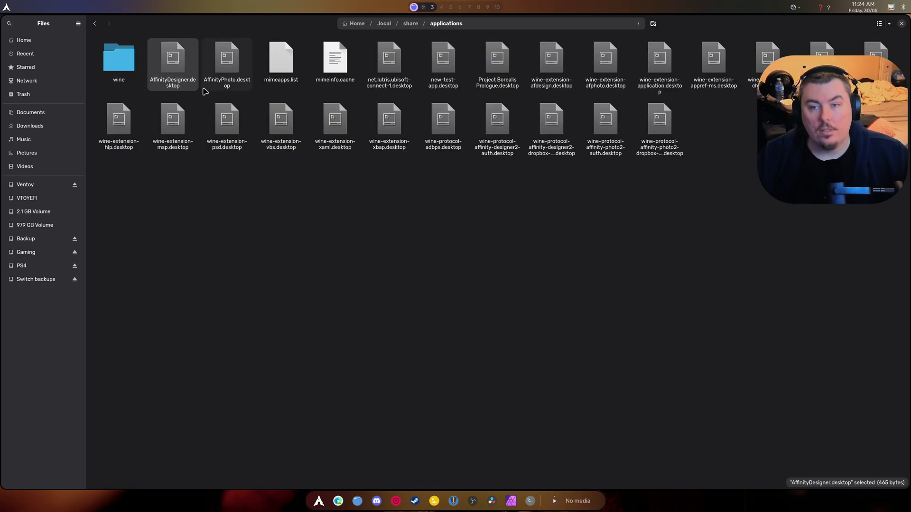
{"action": "right_click", "coordinate": [188, 84]}
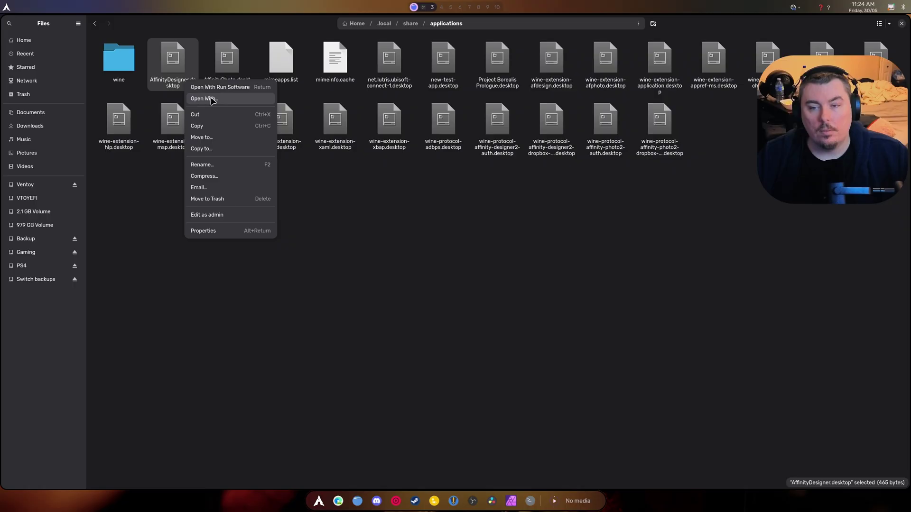
{"action": "left_click", "coordinate": [211, 98]}
{"action": "double_click", "coordinate": [417, 237]}
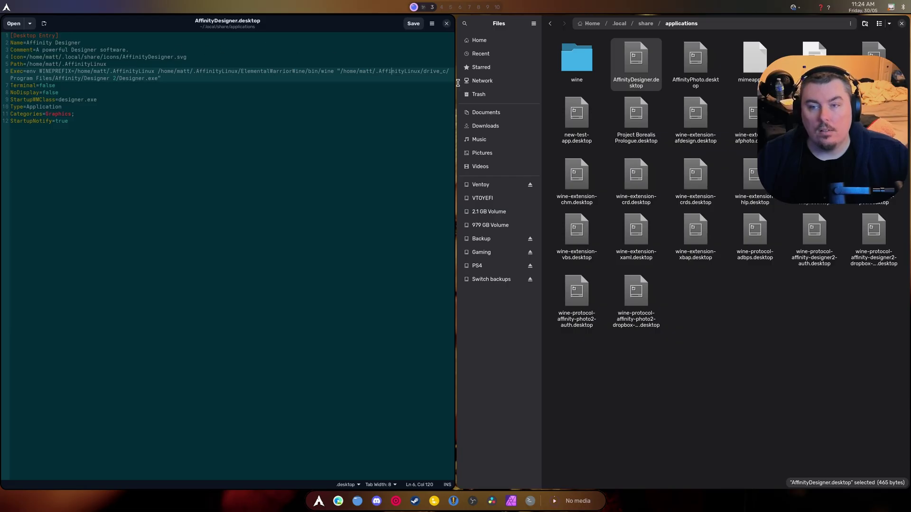
Inspect the Affinity icon files in .local/share/icons, checking AffinityDesigner.svg's size.
{"action": "left_click", "coordinate": [641, 23]}
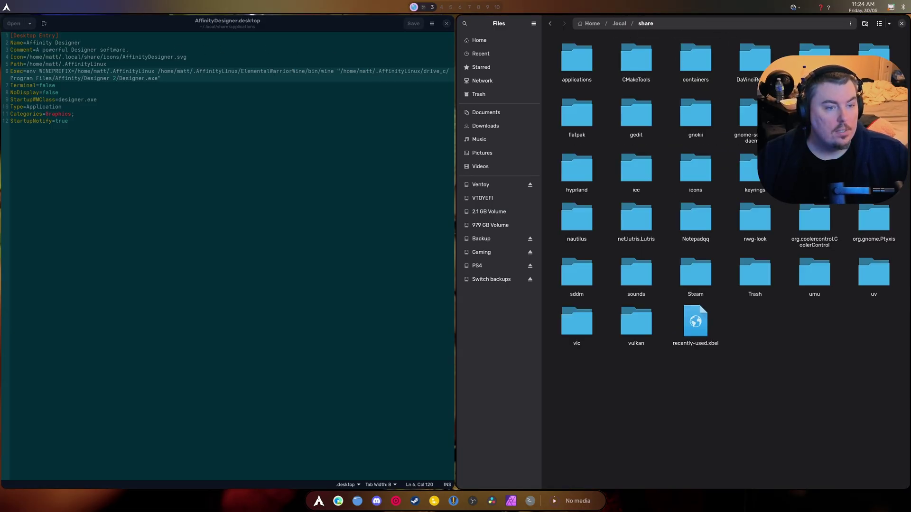
{"action": "double_click", "coordinate": [695, 172]}
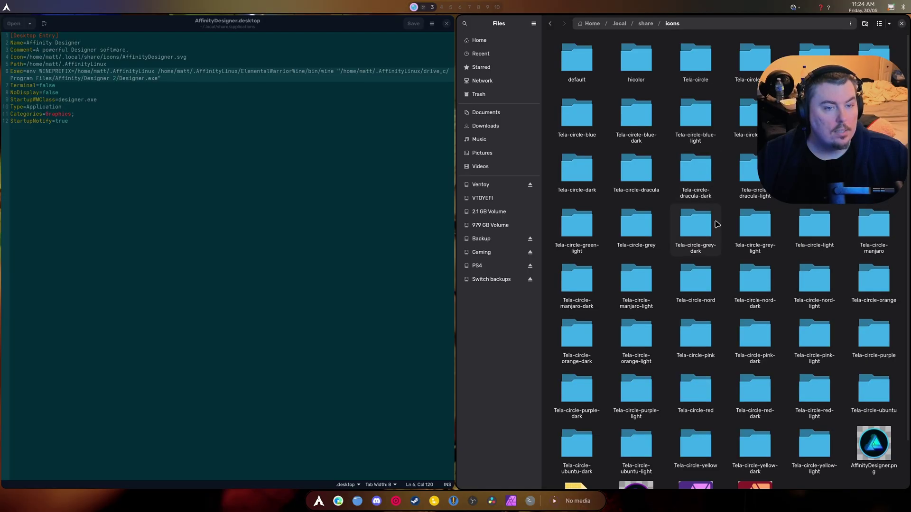
{"action": "scroll", "coordinate": [846, 425], "scroll_direction": "down", "scroll_amount": 5}
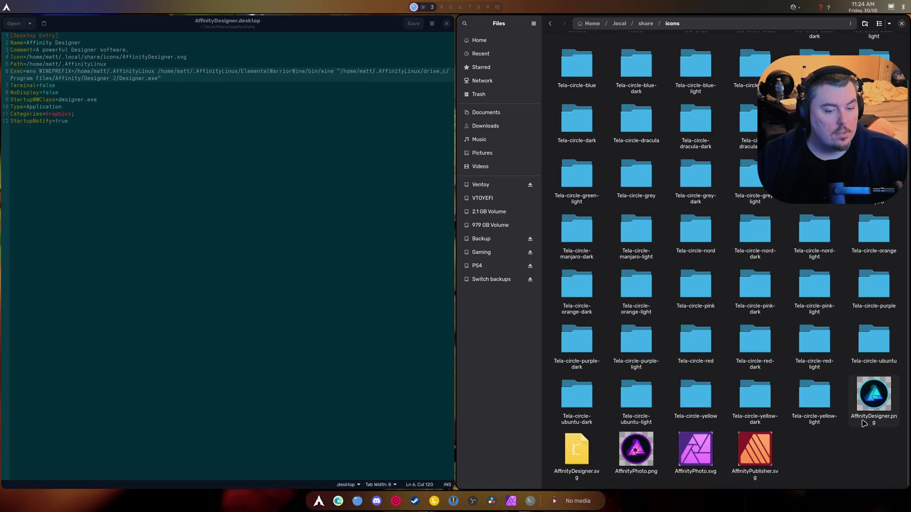
{"action": "left_click", "coordinate": [591, 454]}
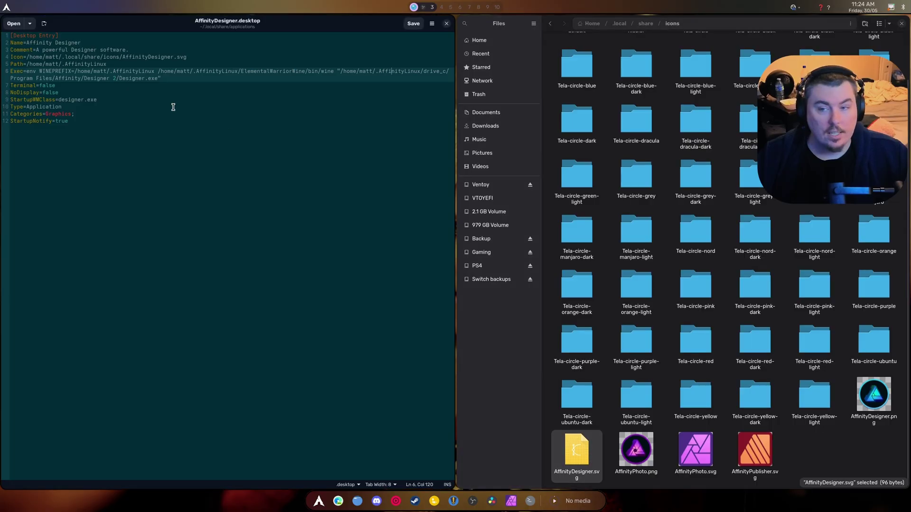
Change the Icon line's extension from svg to png and save the launcher file.
{"action": "left_click", "coordinate": [190, 57]}
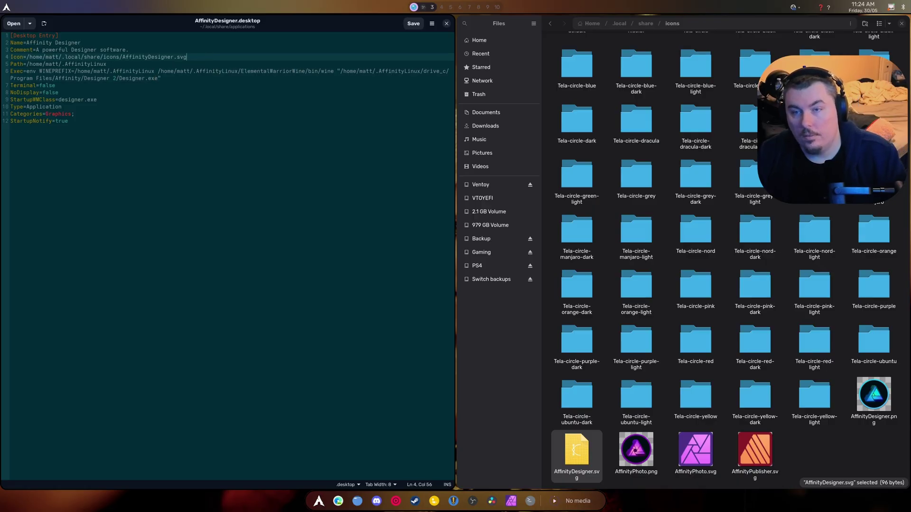
{"action": "key", "text": "BackSpace"}
{"action": "key", "text": "BackSpace"}
{"action": "key", "text": "BackSpace"}
{"action": "type", "text": "png"}
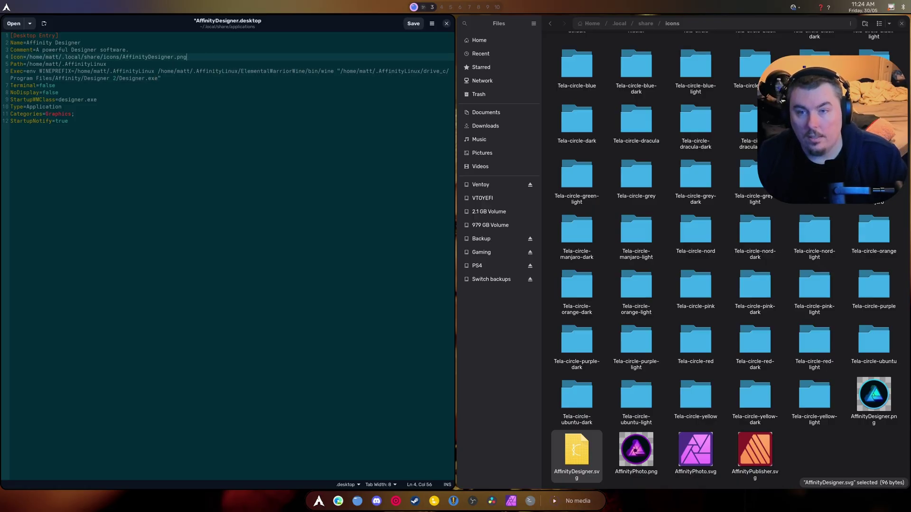
{"action": "key", "text": "ctrl+s"}
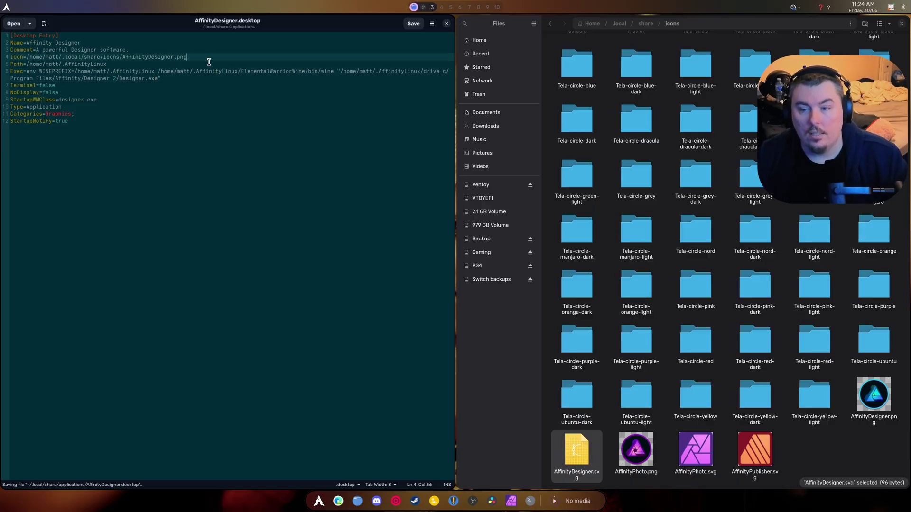
{"action": "left_click", "coordinate": [316, 501]}
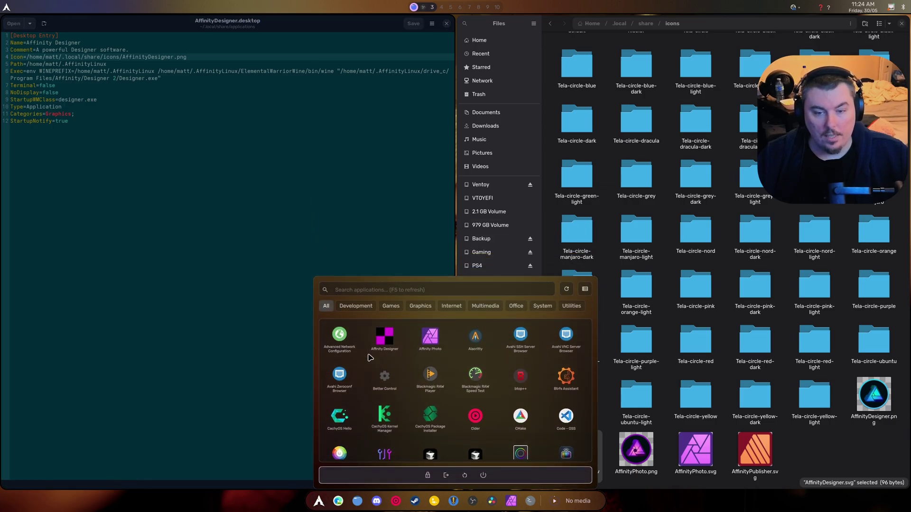
Launch Affinity Designer and then Affinity Photo from the launcher, dismissing each welcome dialog.
{"action": "left_click", "coordinate": [382, 349]}
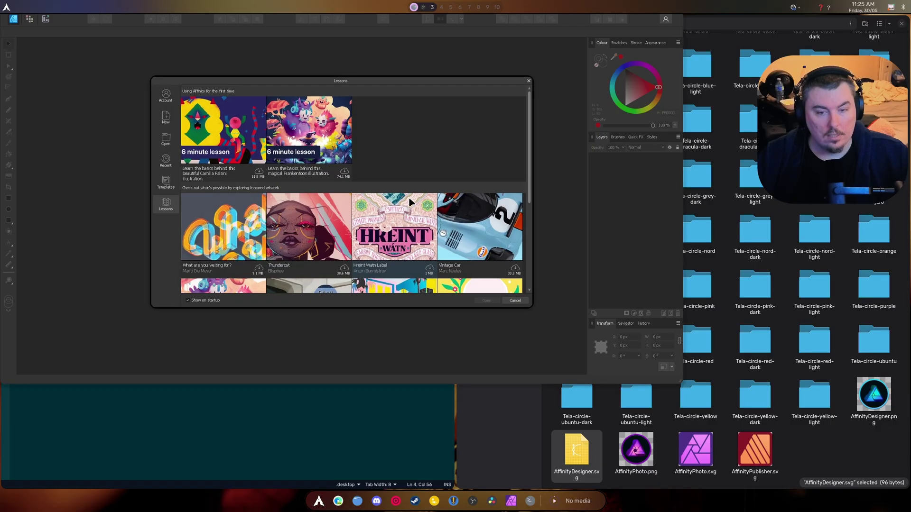
{"action": "left_click", "coordinate": [513, 300]}
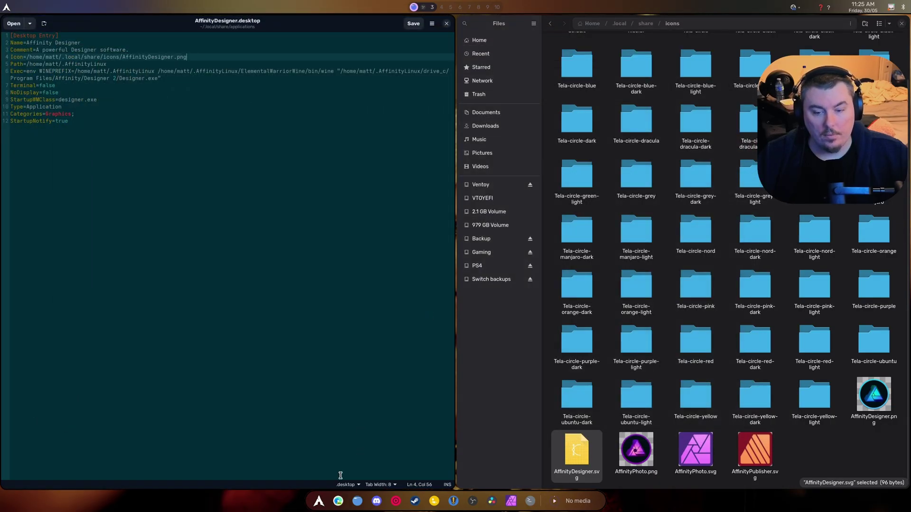
{"action": "left_click", "coordinate": [318, 501]}
{"action": "left_click", "coordinate": [424, 351]}
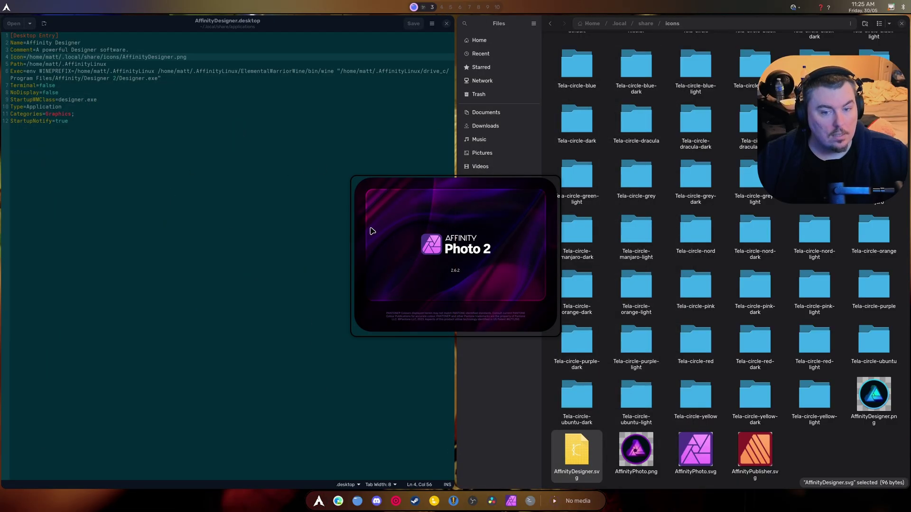
{"action": "key", "text": "Escape"}
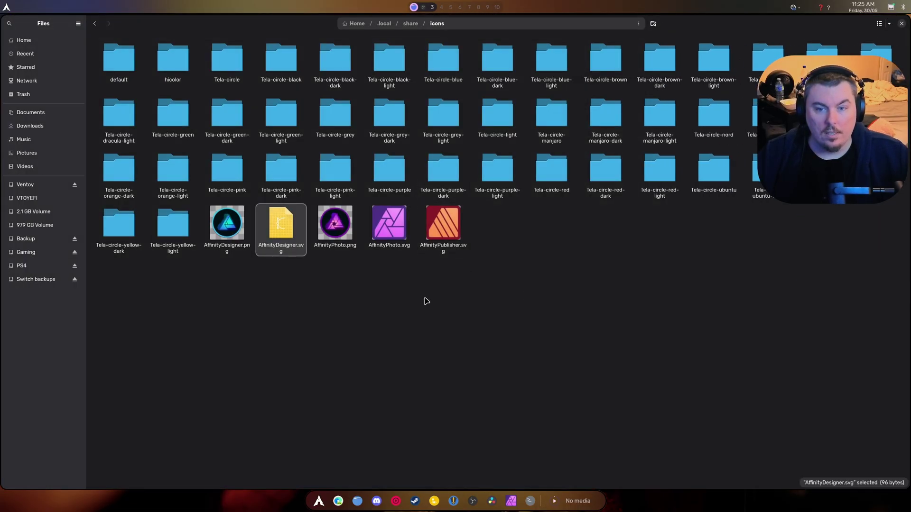
Open AffinityPhoto.desktop from .local/share/applications in gedit through Open With.
{"action": "left_click", "coordinate": [417, 305]}
{"action": "left_click", "coordinate": [406, 28]}
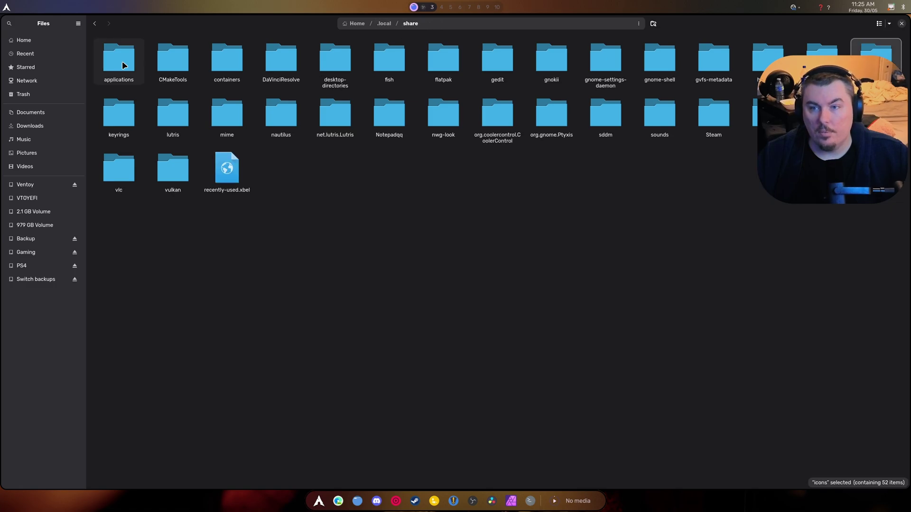
{"action": "double_click", "coordinate": [118, 58]}
{"action": "right_click", "coordinate": [223, 70]}
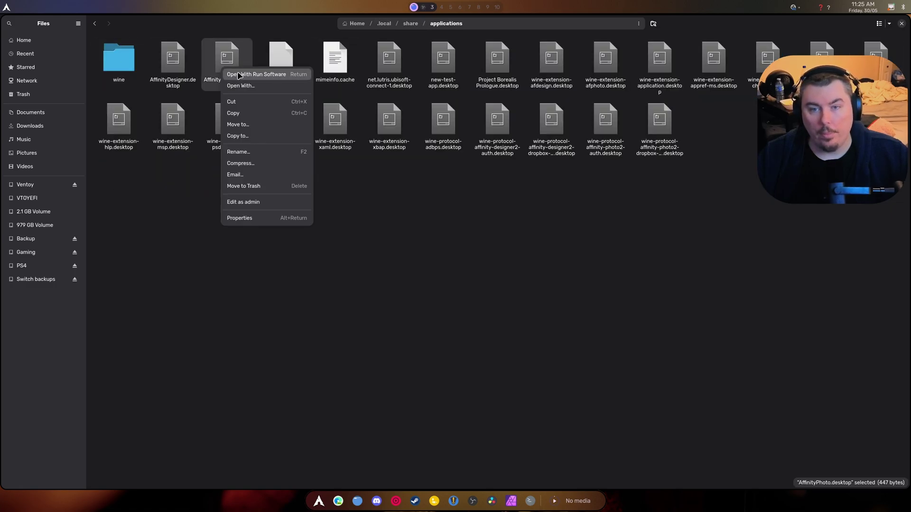
{"action": "right_click", "coordinate": [233, 62]}
{"action": "left_click", "coordinate": [251, 79]}
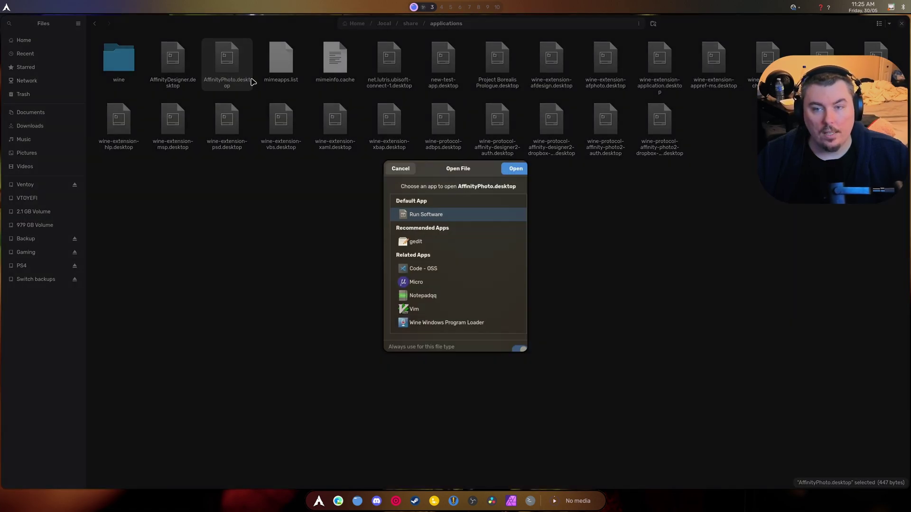
{"action": "double_click", "coordinate": [424, 242]}
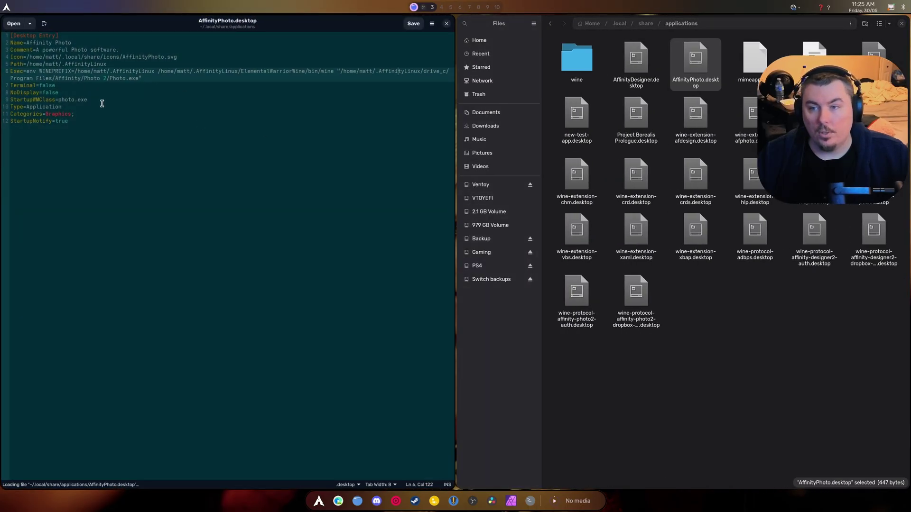
Change the Icon extension from svg to png, save, and close gedit.
{"action": "double_click", "coordinate": [171, 58]}
{"action": "key", "text": "BackSpace"}
{"action": "type", "text": "png"}
{"action": "key", "text": "ctrl+s"}
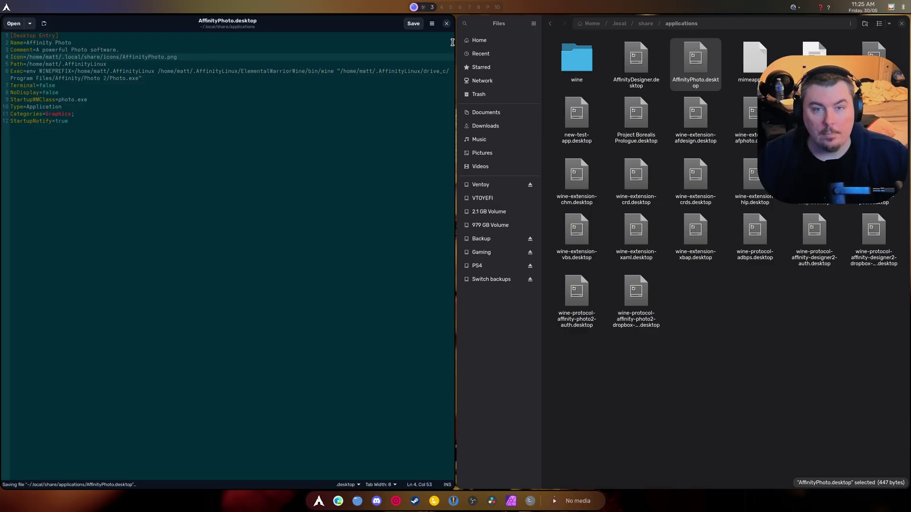
{"action": "left_click", "coordinate": [446, 23]}
Close Files, launch Affinity Photo from the dock, dismiss its welcome panel and reposition the window.
{"action": "left_click", "coordinate": [901, 23]}
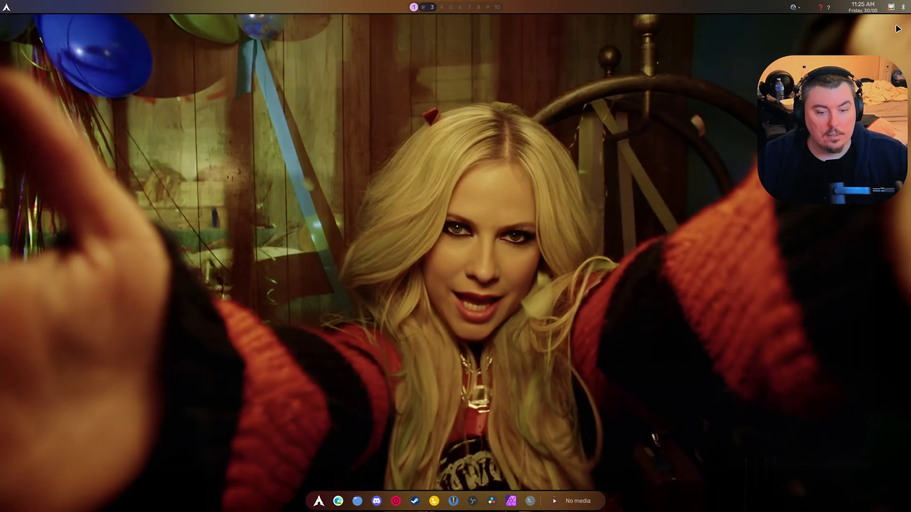
{"action": "left_click", "coordinate": [513, 507]}
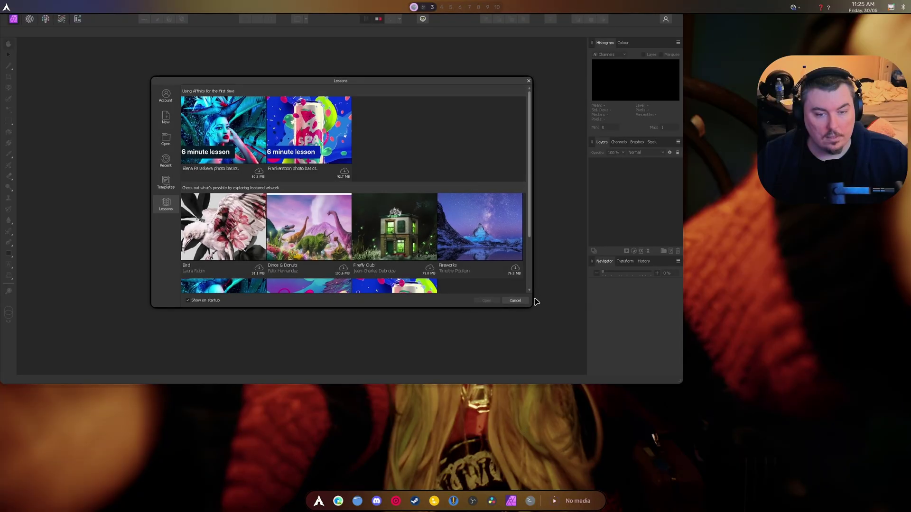
{"action": "left_click", "coordinate": [516, 303]}
{"action": "left_click_drag", "start_coordinate": [507, 237], "coordinate": [637, 276]}
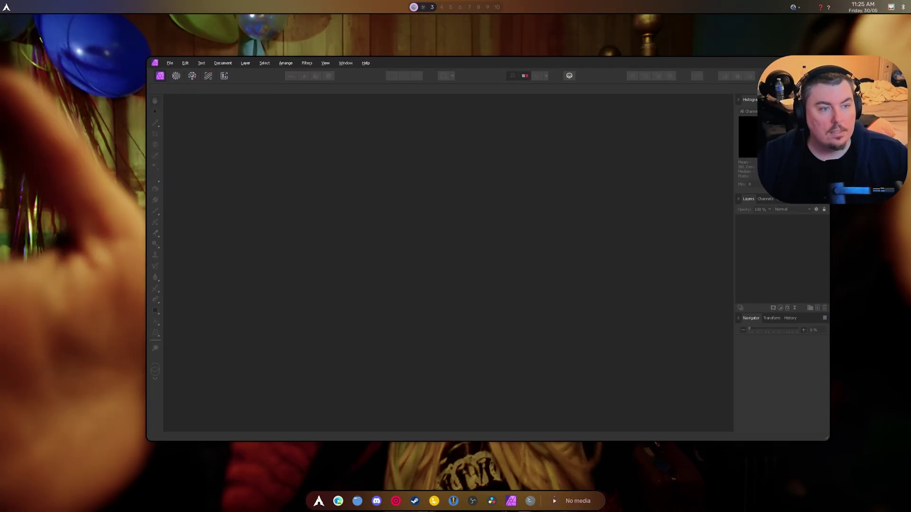